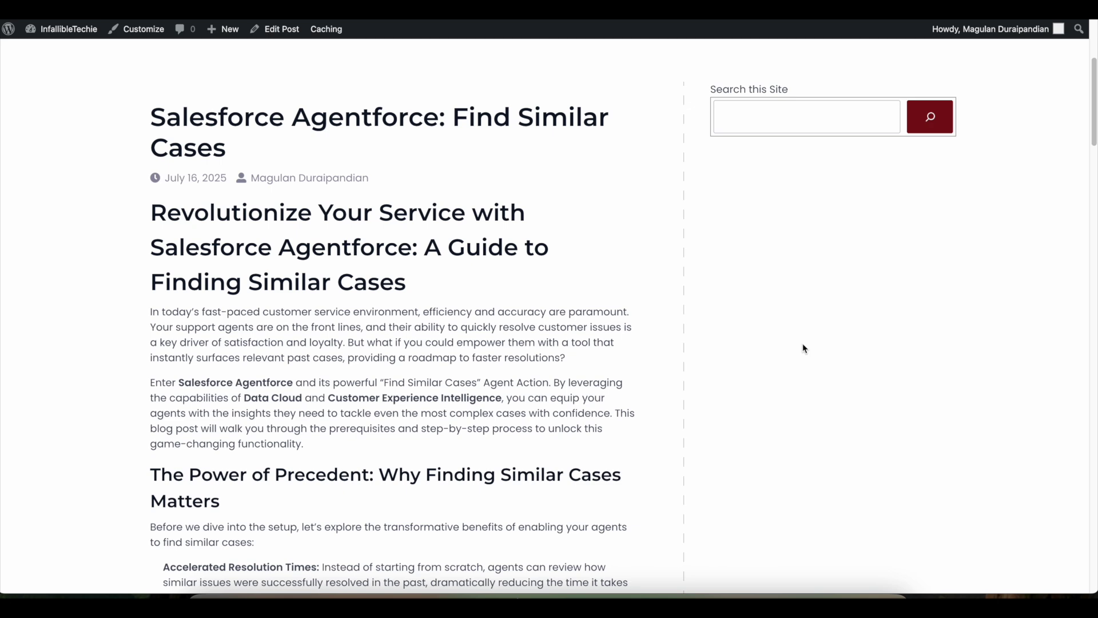
- Scroll to the post's Prerequisites section, then highlight and clear the 'Data Cloud:' label
scroll(572, 374, "down", 5)
scroll(572, 375, "down", 4)
left_click_drag(163, 322, 224, 323)
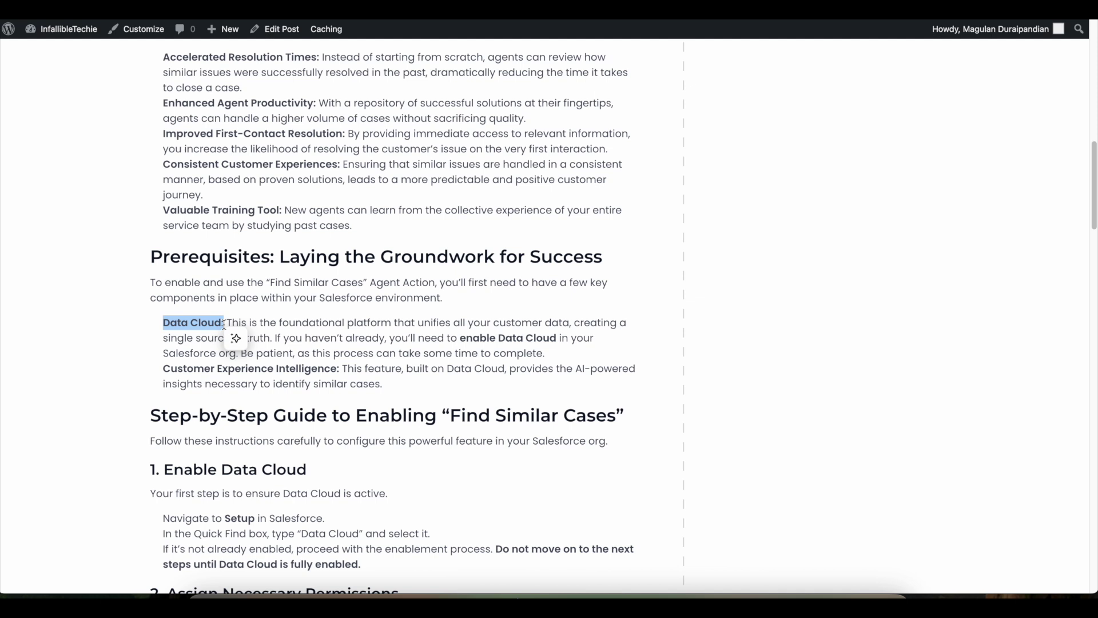
left_click(235, 338)
left_click(331, 318)
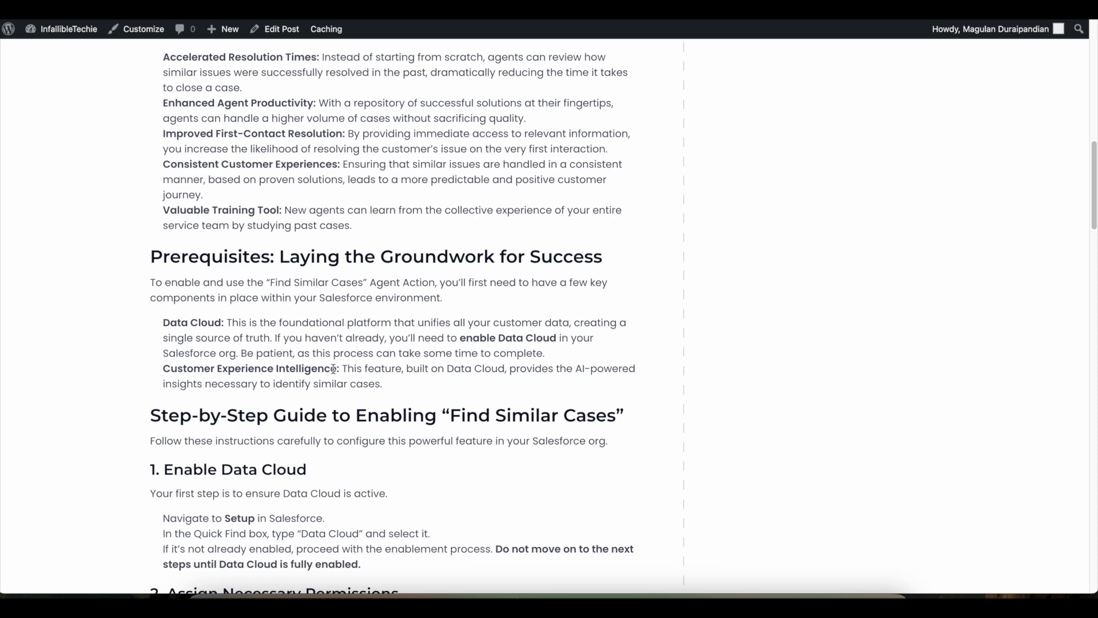
scroll(345, 348, "down", 3)
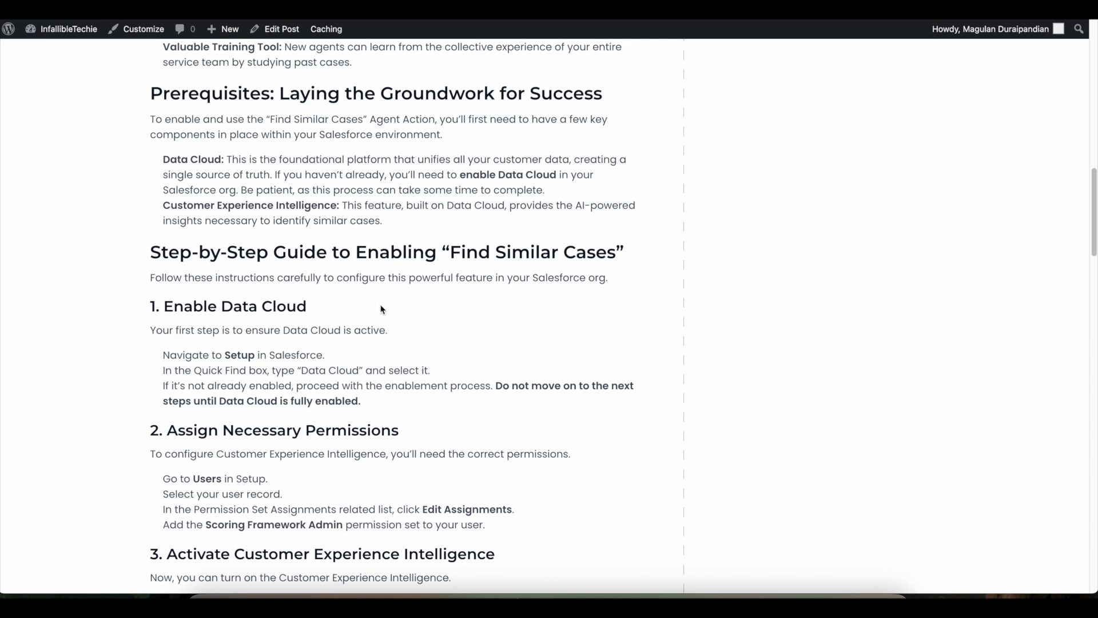
- Highlight and then clear 'Scoring Framework Admin' in step 2 of the setup guide
scroll(394, 327, "down", 3)
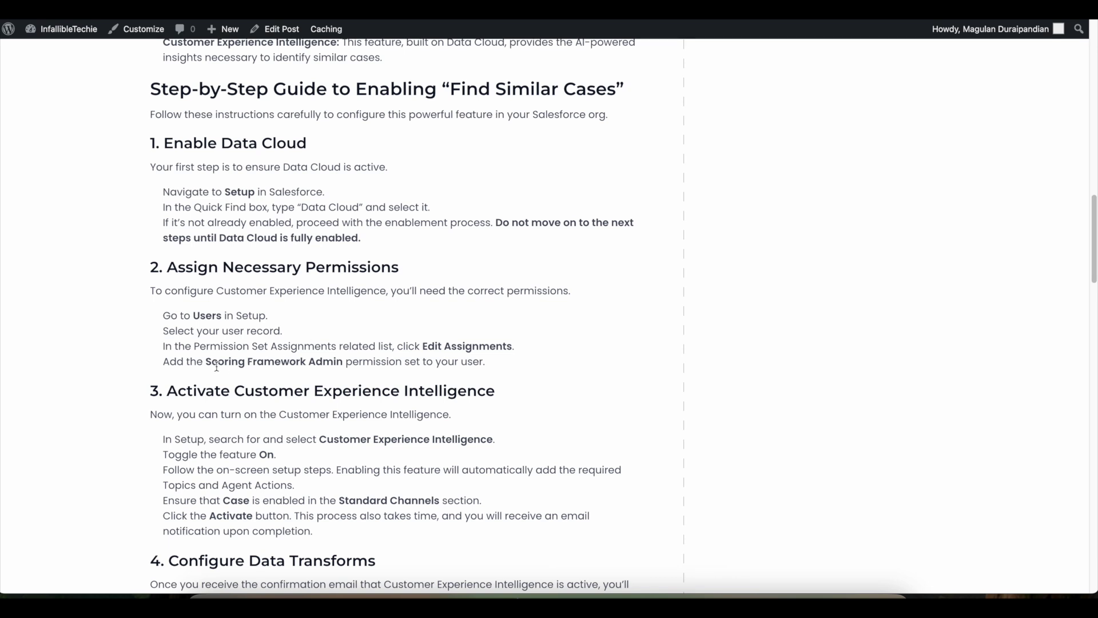
left_click_drag(205, 362, 347, 365)
left_click(454, 338)
scroll(386, 295, "down", 1)
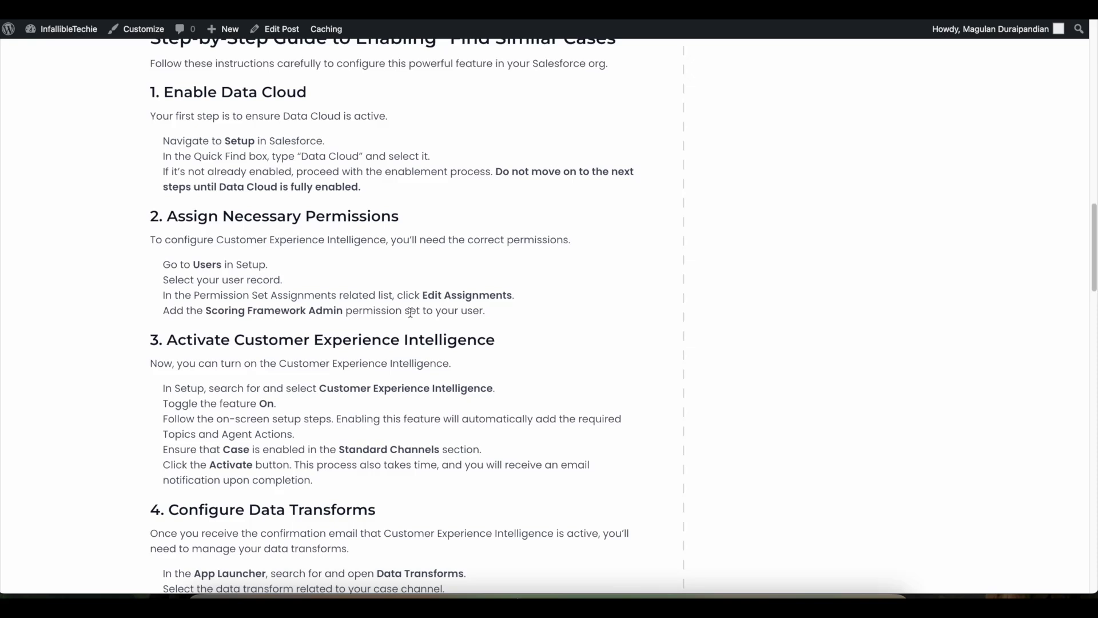
- Highlight and then clear the 'Standard Channels section' mention in the blog post
scroll(343, 312, "down", 1)
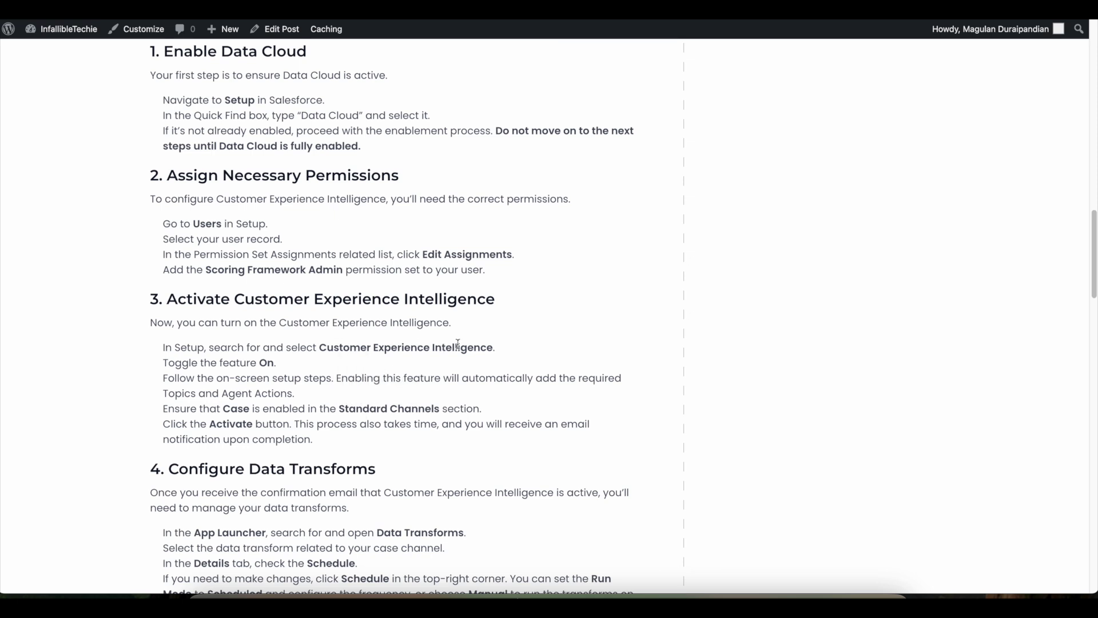
scroll(438, 332, "down", 1)
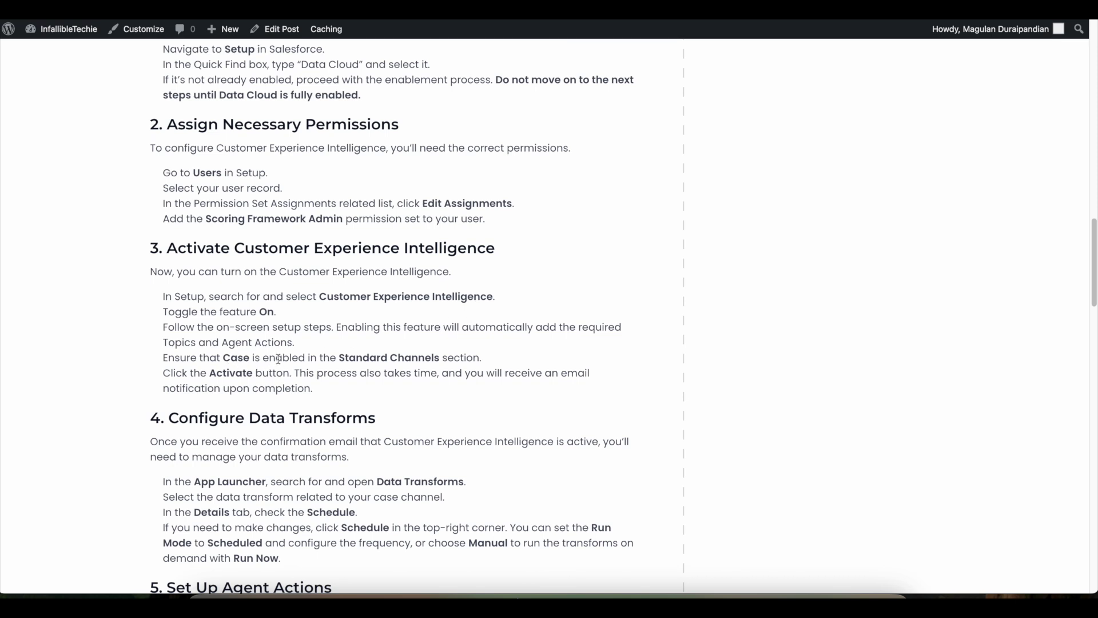
left_click_drag(330, 358, 474, 357)
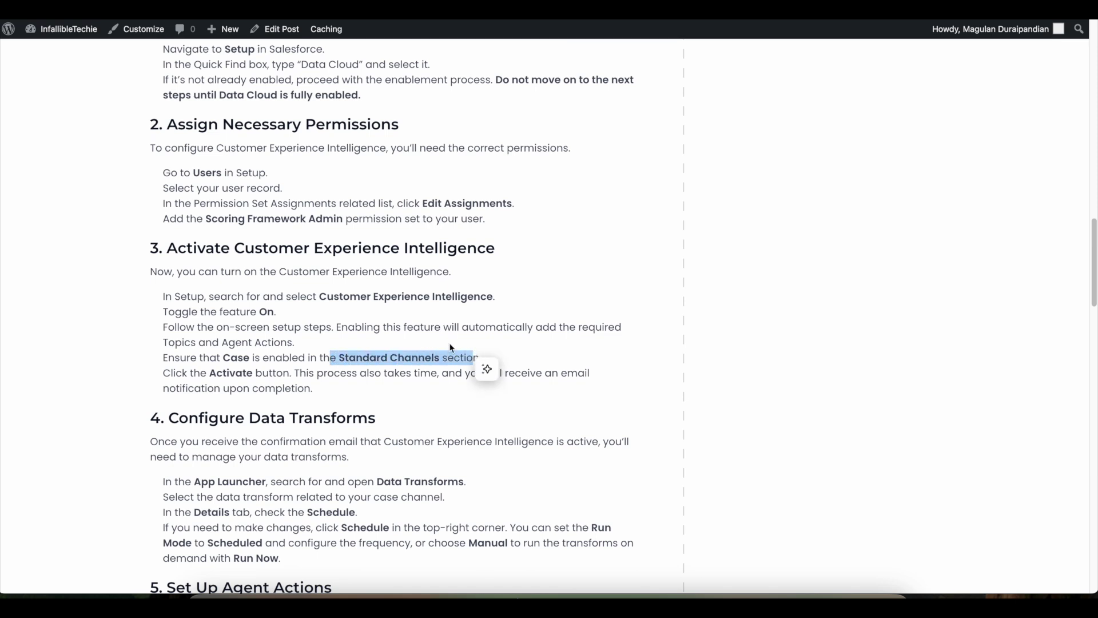
left_click(352, 349)
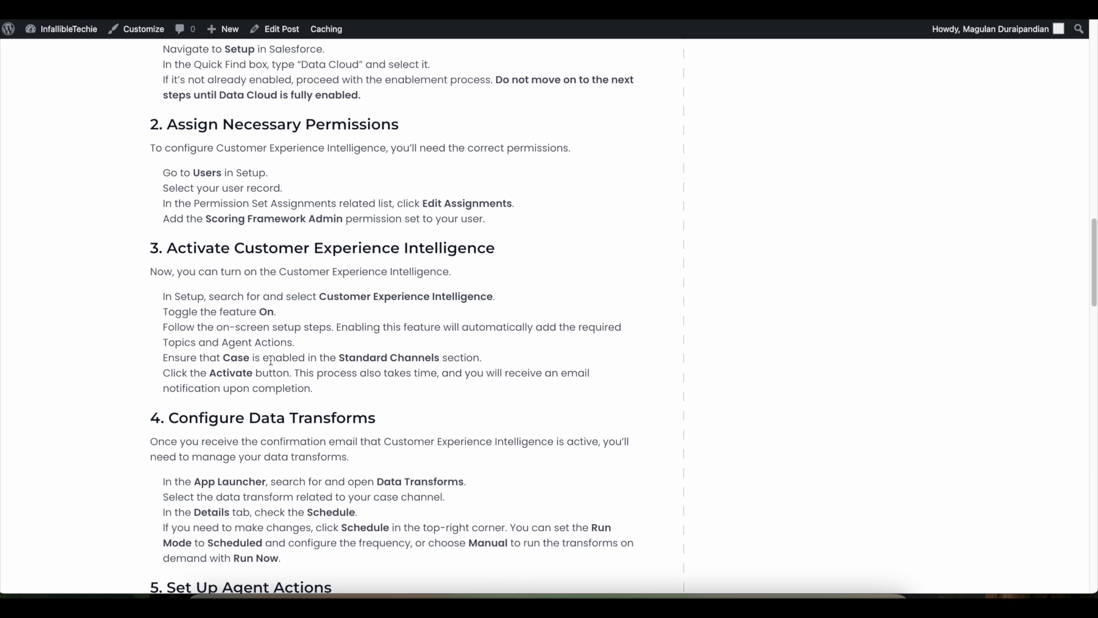
- Highlight the four list items under '4. Configure Data Transforms'
scroll(236, 369, "down", 1)
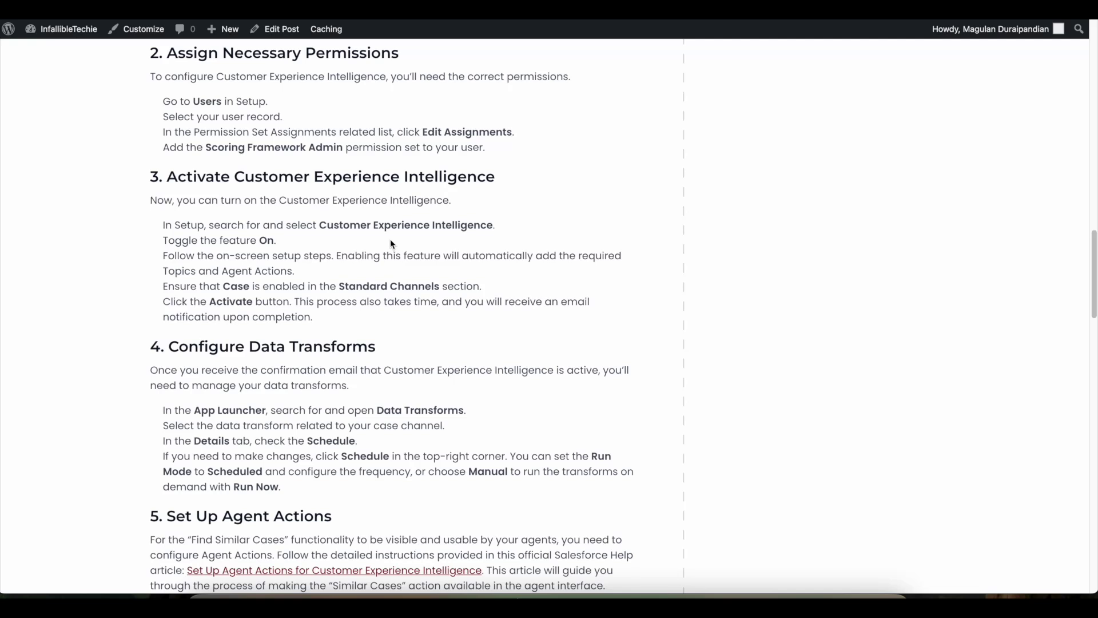
scroll(167, 366, "down", 1)
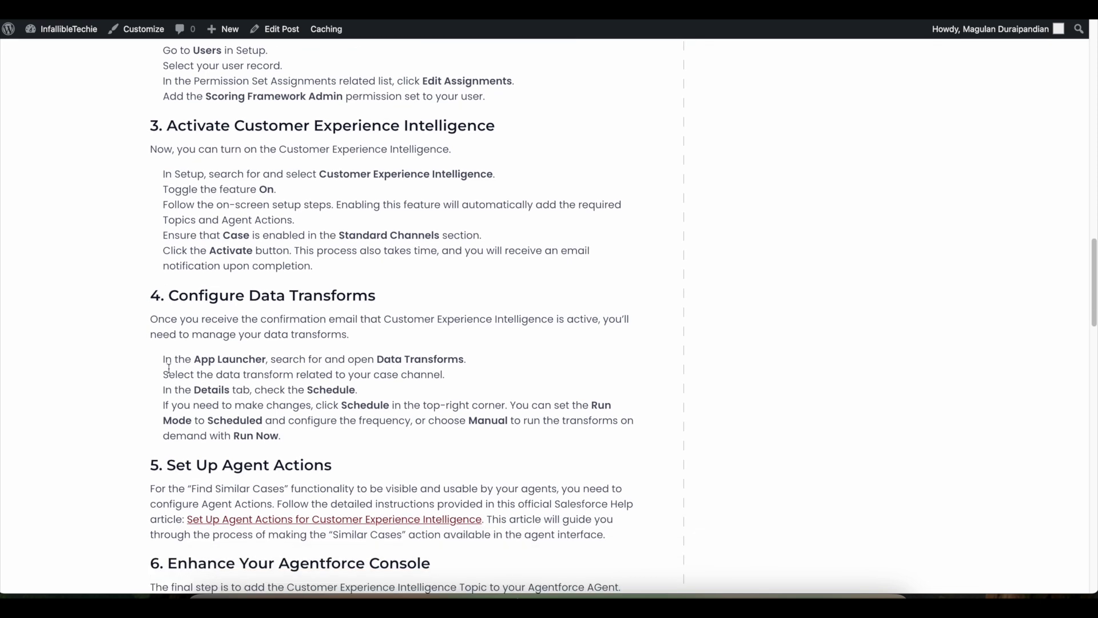
left_click_drag(164, 359, 309, 440)
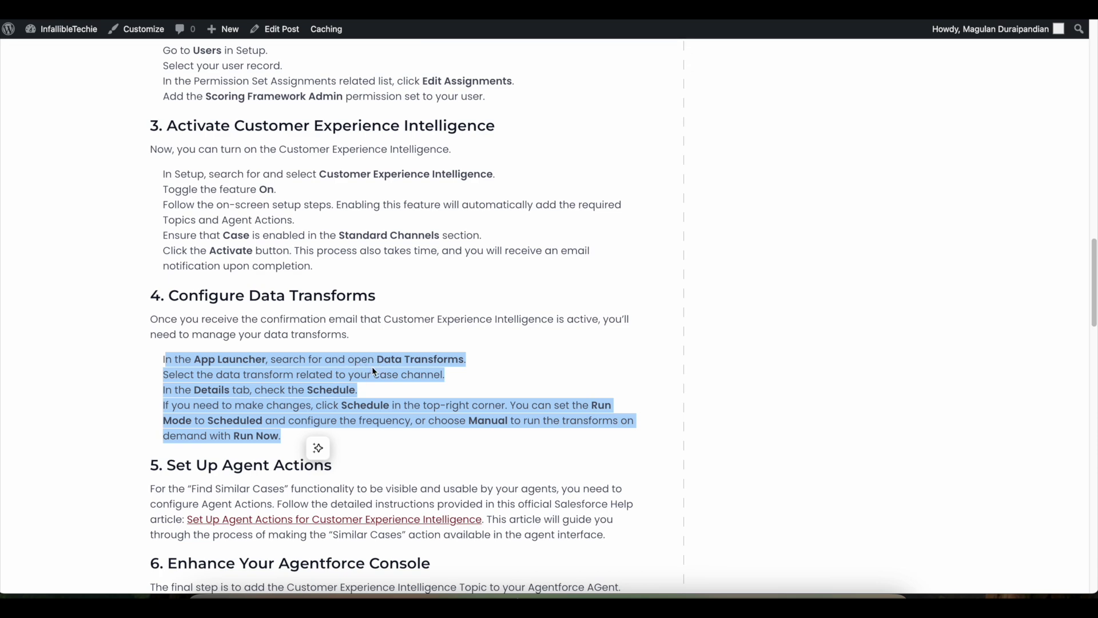
scroll(370, 333, "down", 3)
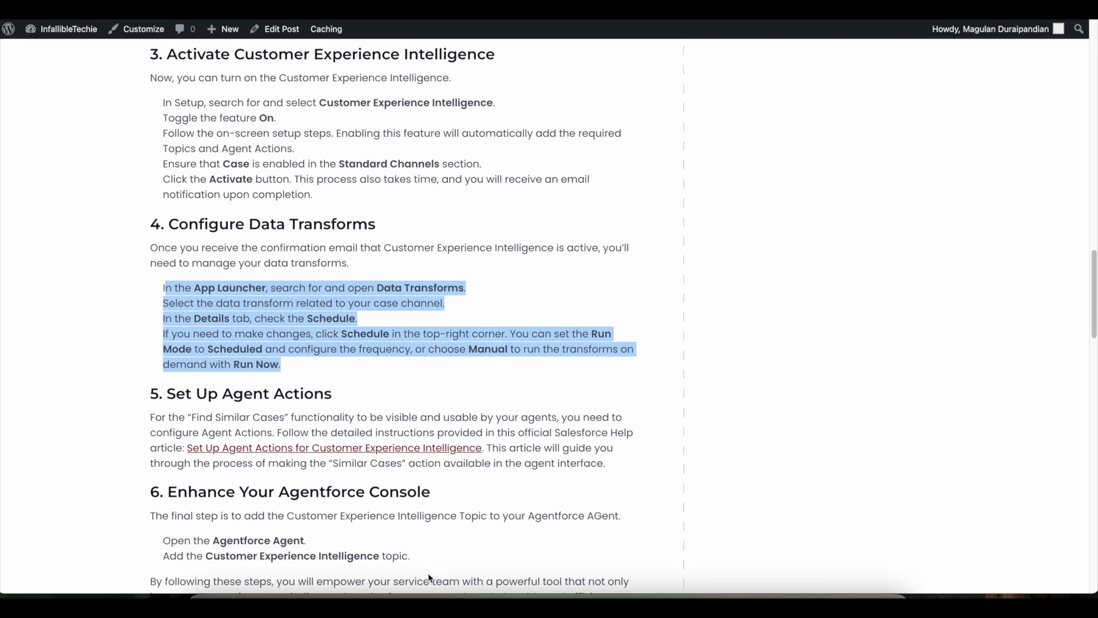
- Open Data Transforms from the App Launcher in the Salesforce console, searching 'data t'
left_click(454, 598)
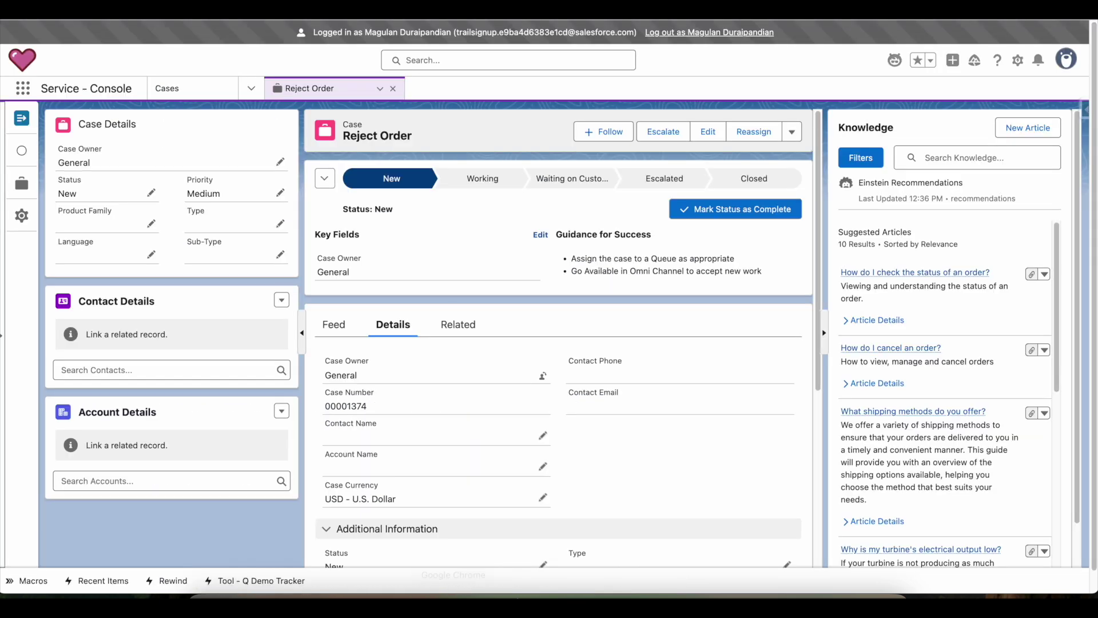
left_click(23, 89)
type("data t")
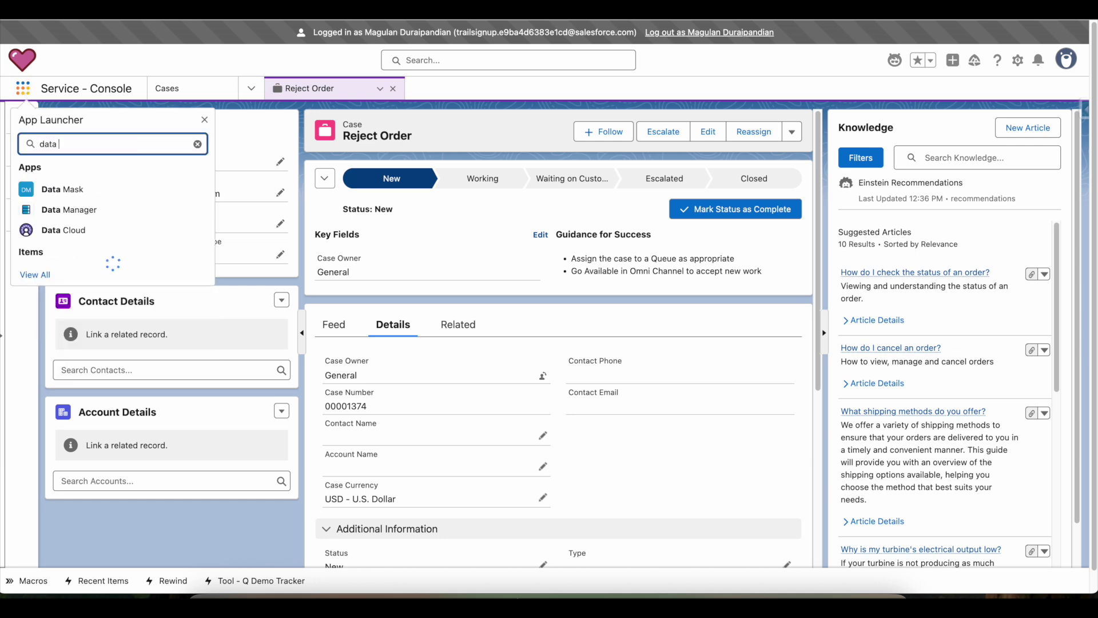
left_click(98, 228)
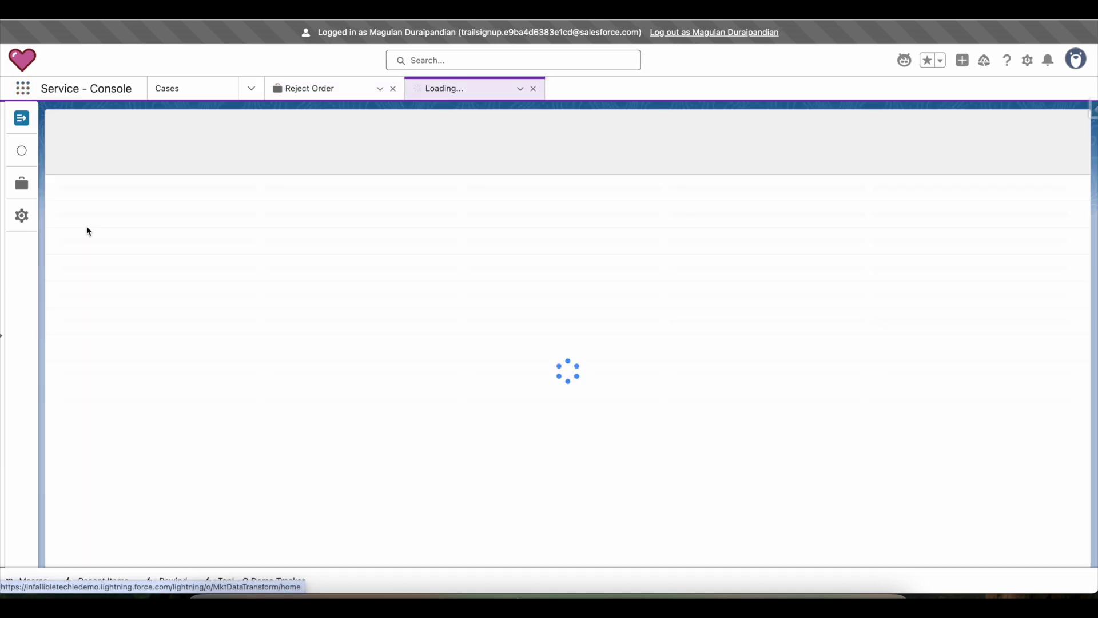
- Pin the All Data Transforms list view and open the Case Transform record
left_click(166, 140)
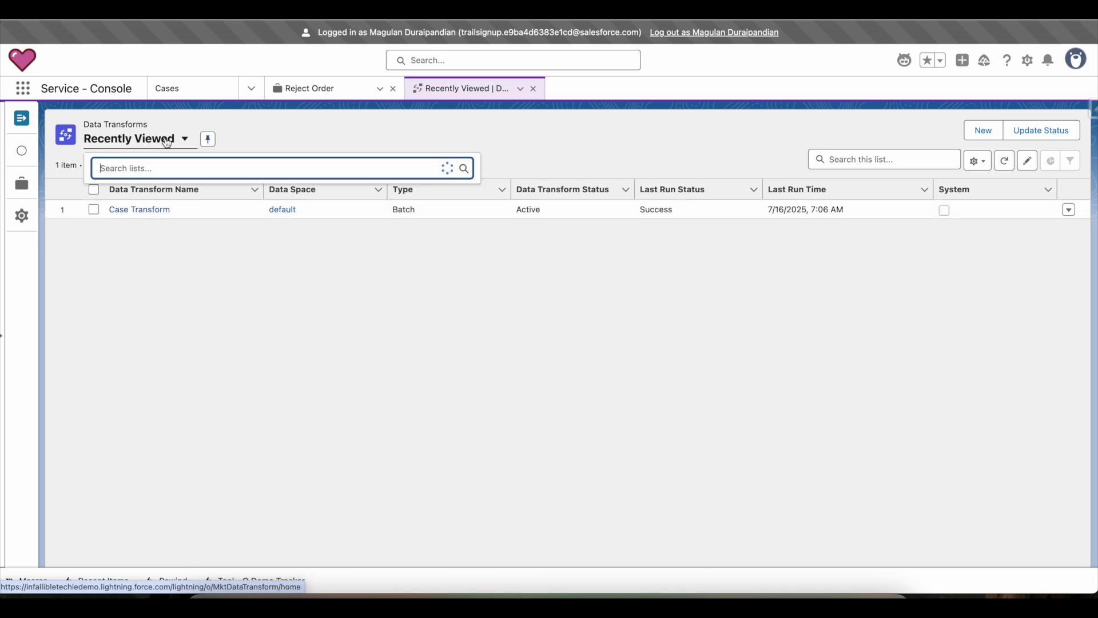
left_click(160, 218)
left_click(224, 140)
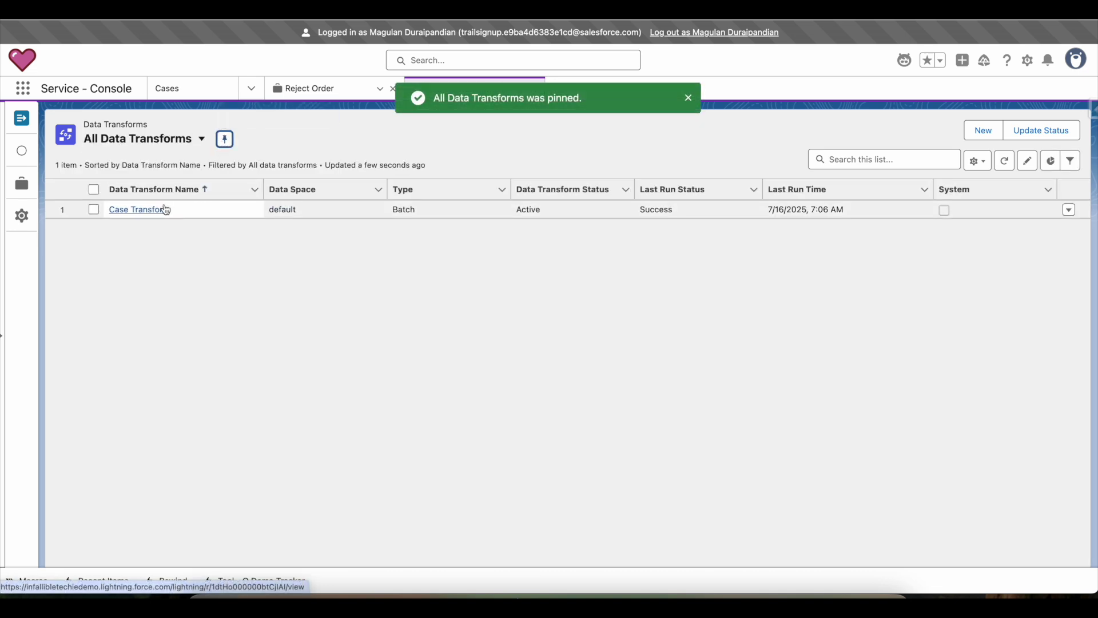
left_click(134, 212)
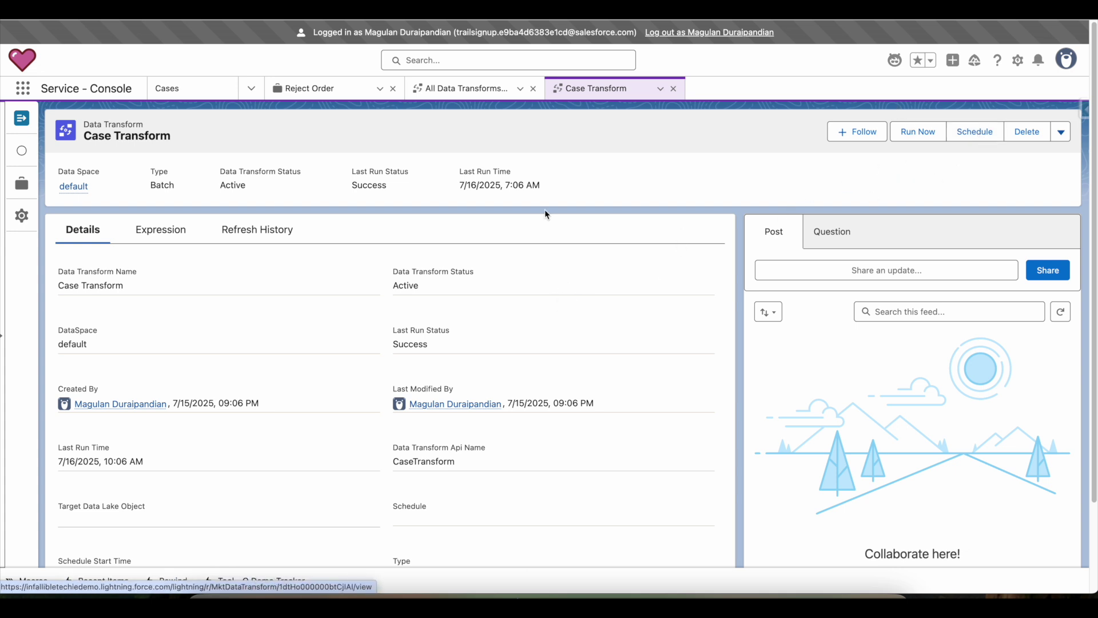
- Return to the blog post in Firefox and scroll down toward sections 5 and 6
left_click(357, 595)
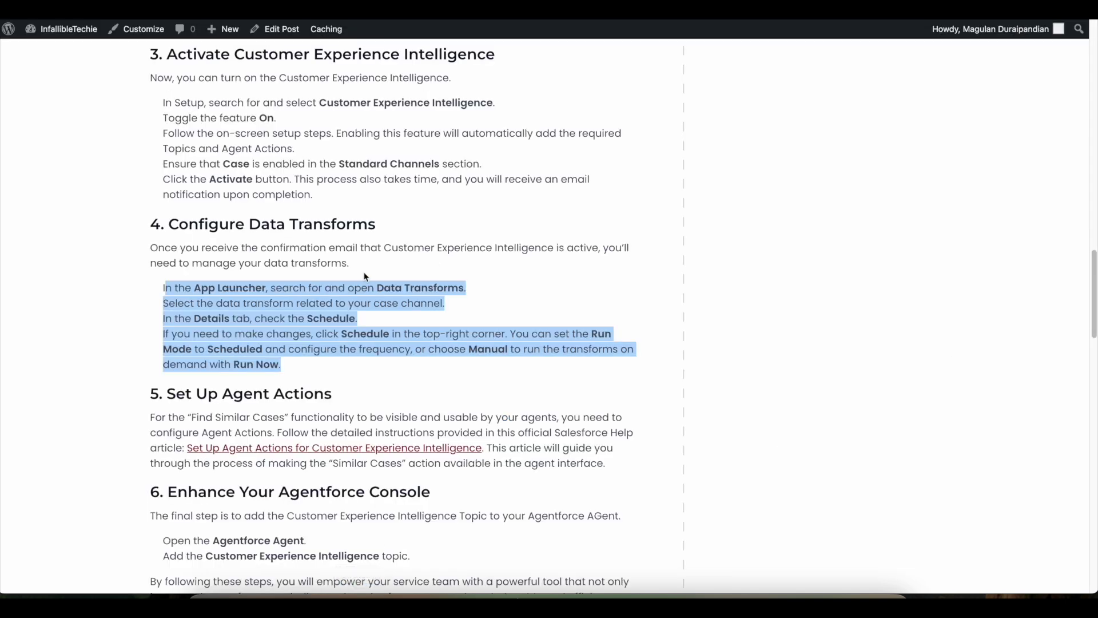
scroll(357, 258, "down", 2)
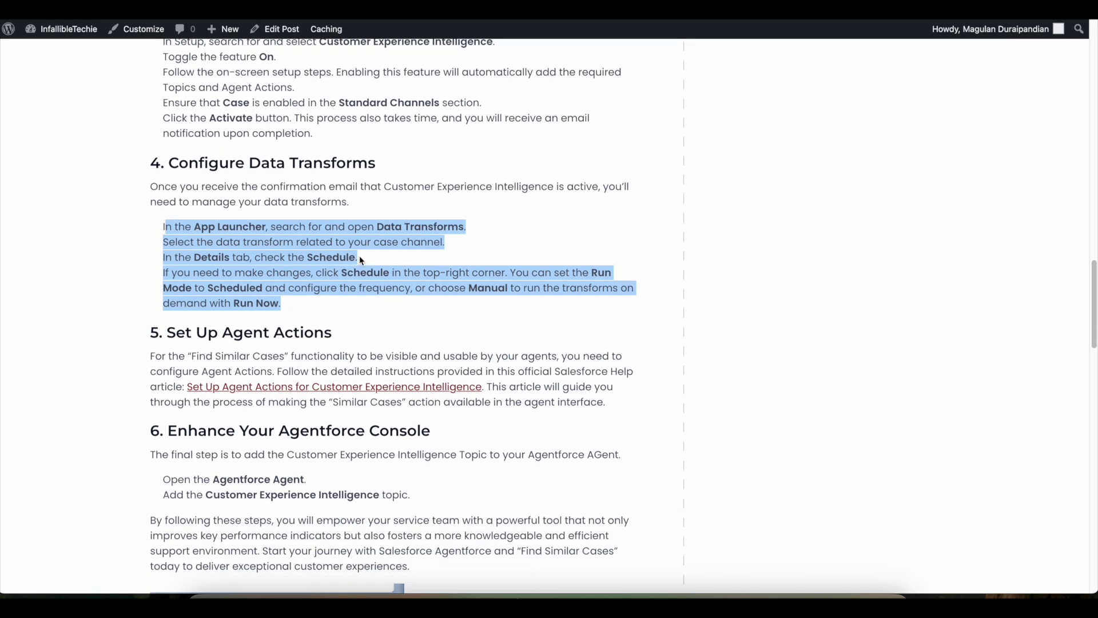
scroll(360, 260, "down", 2)
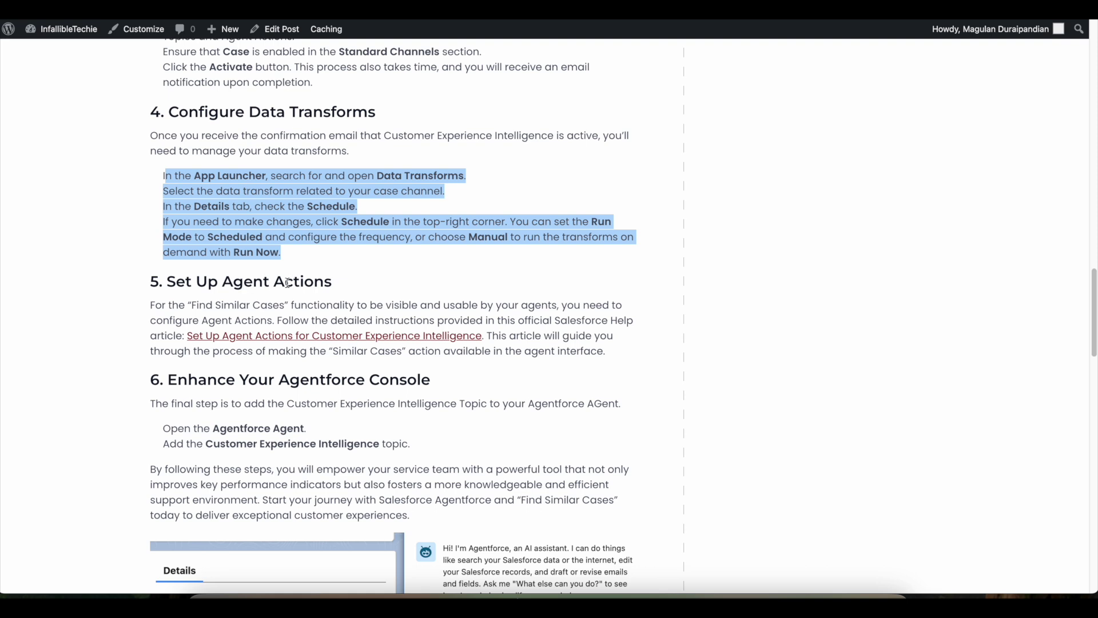
- Open the 'Set Up Agent Actions for Customer Experience Intelligence' Help article and read through it
left_click(311, 342)
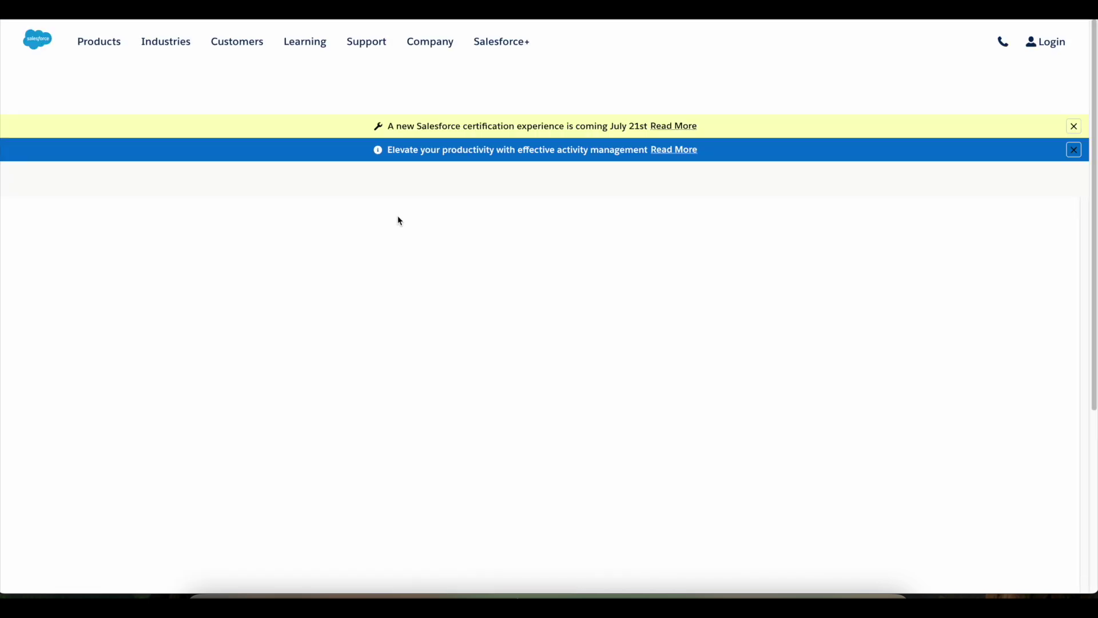
scroll(464, 342, "down", 3)
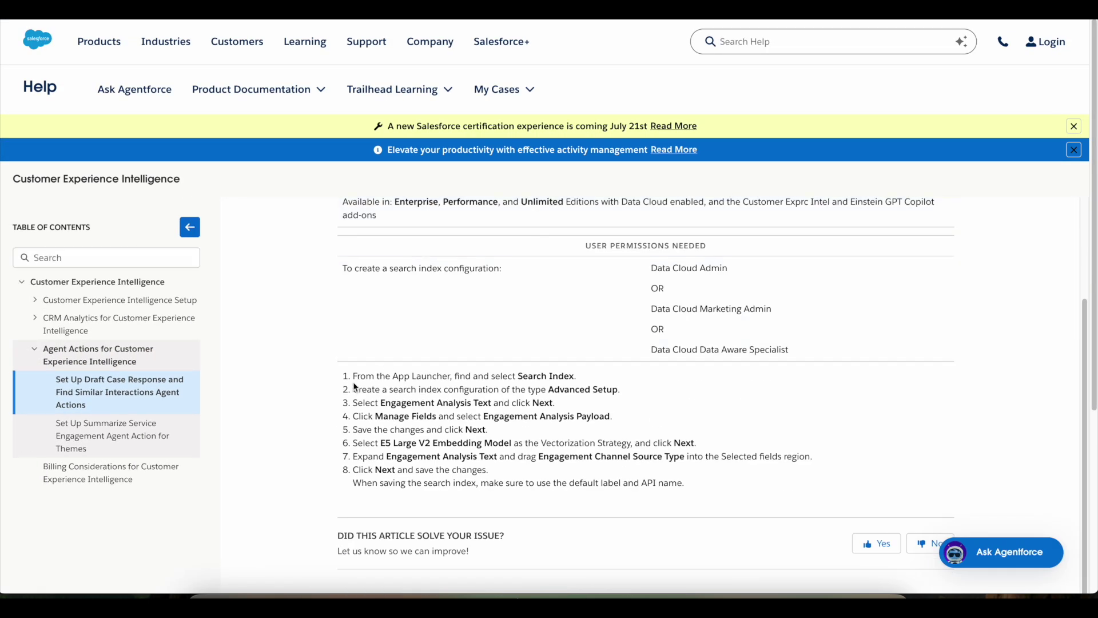
scroll(548, 309, "up", 3)
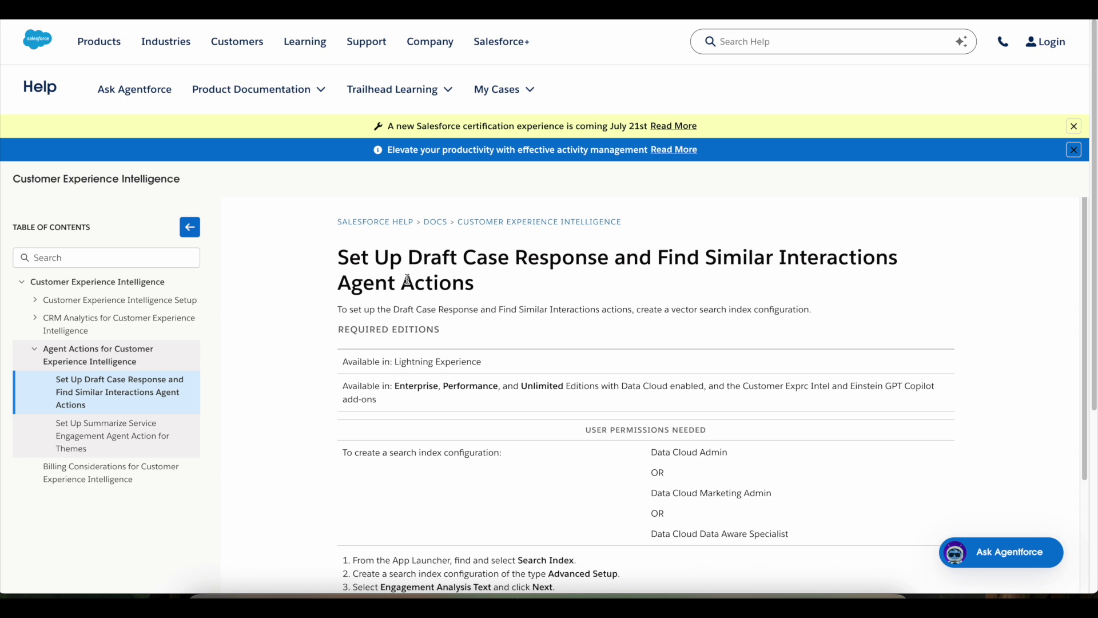
scroll(535, 306, "down", 3)
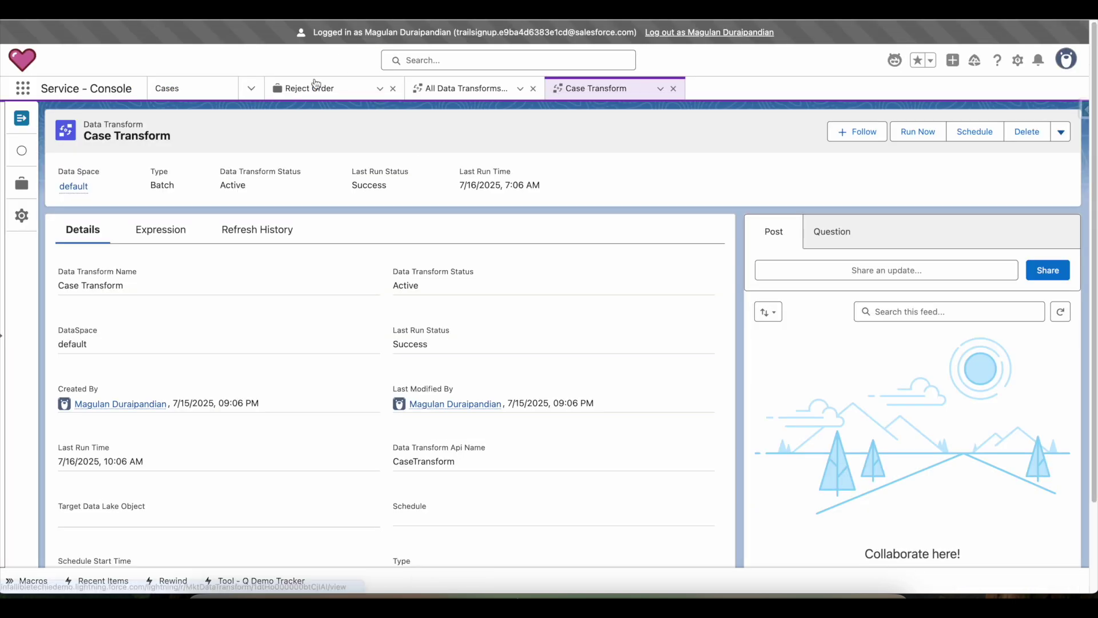
- Open the Engagement Analysis Text record from Search Index, found via App Launcher search 'search ind'
left_click(20, 93)
type("se")
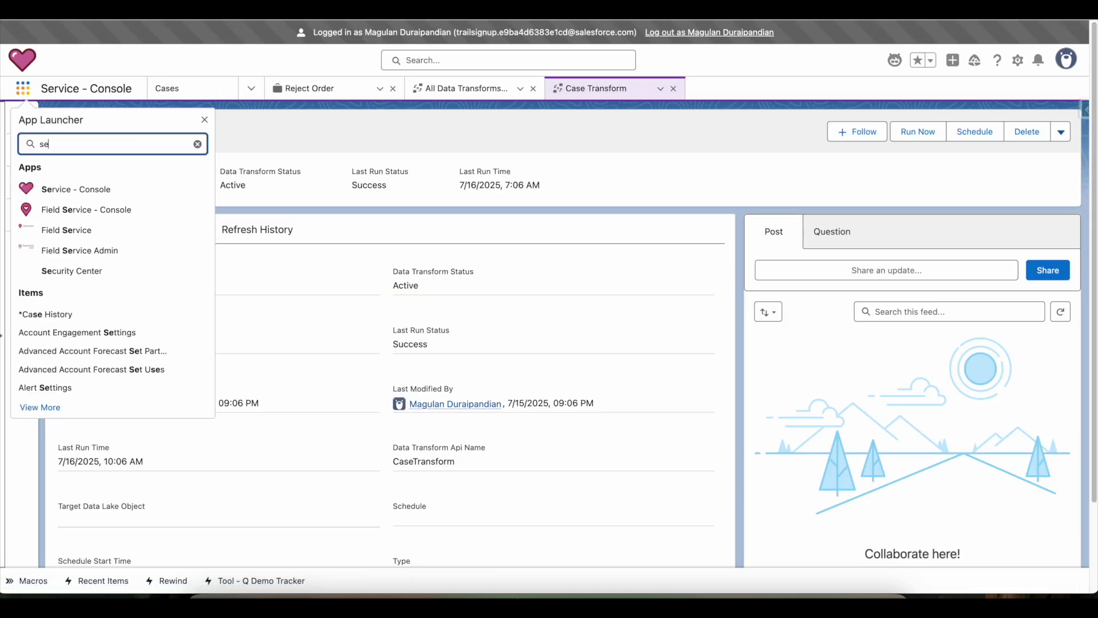
type("arch ind")
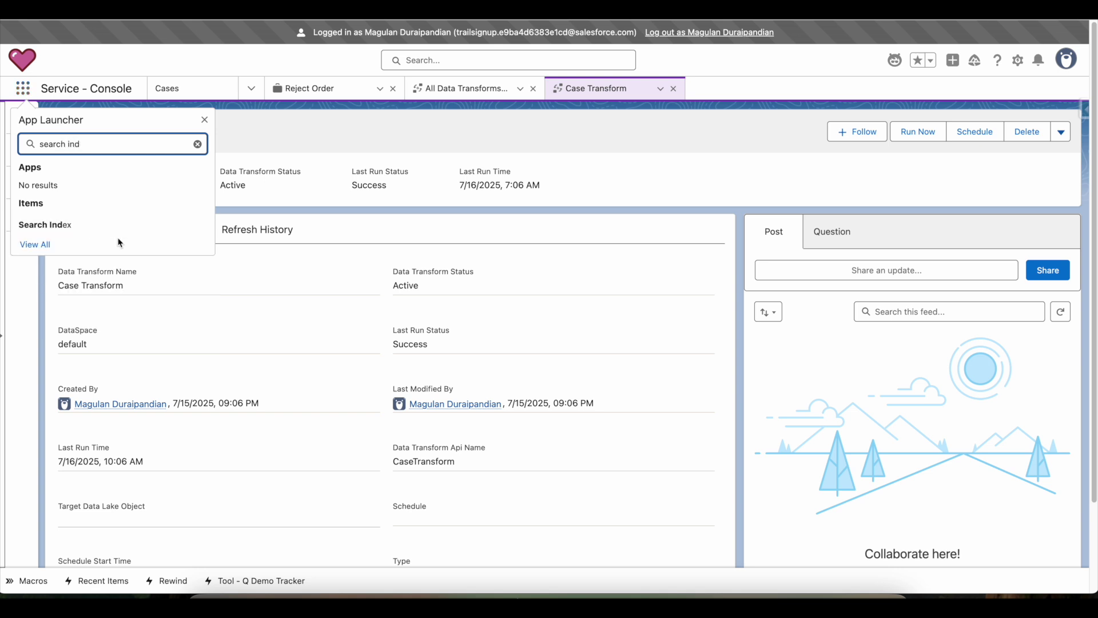
left_click(118, 225)
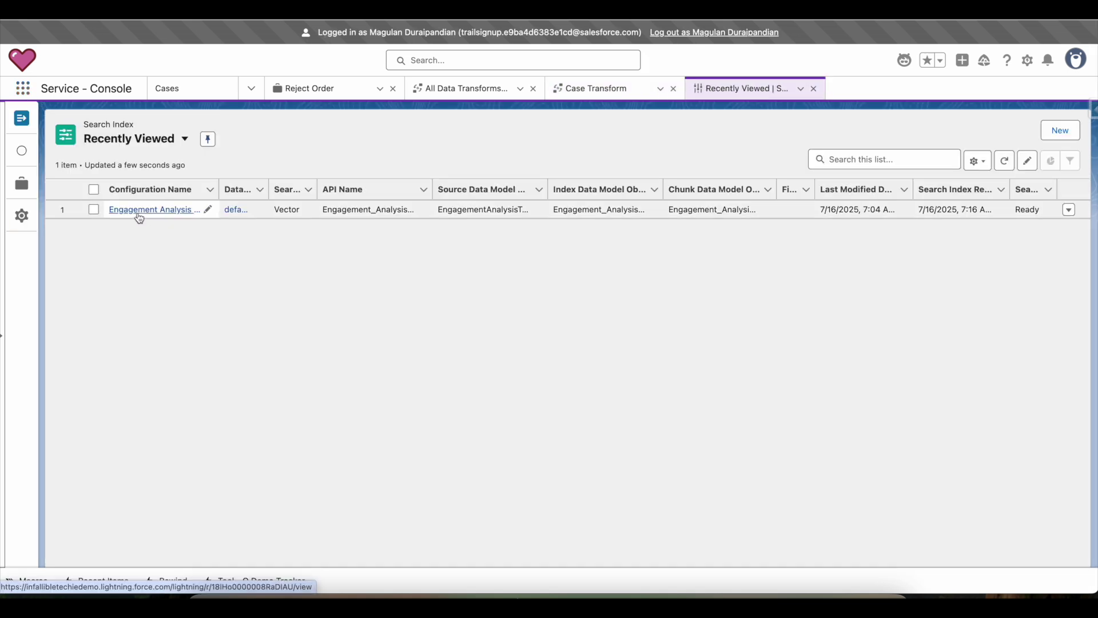
left_click(150, 209)
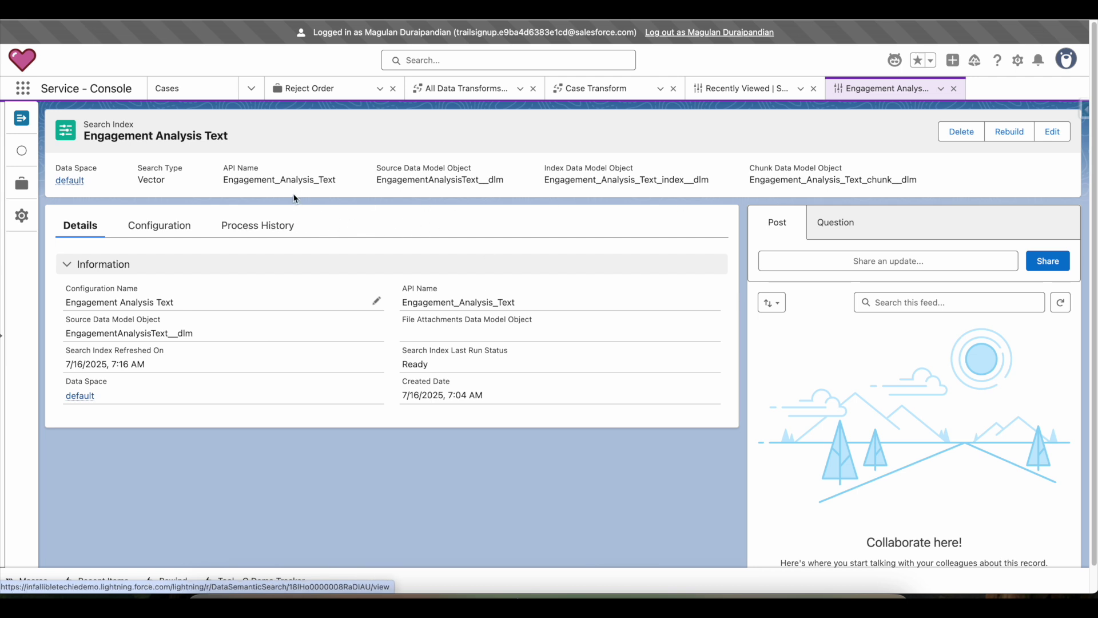
- Switch the Search Index list to All Search Indexes and pin it as the default
left_click(743, 88)
left_click(143, 139)
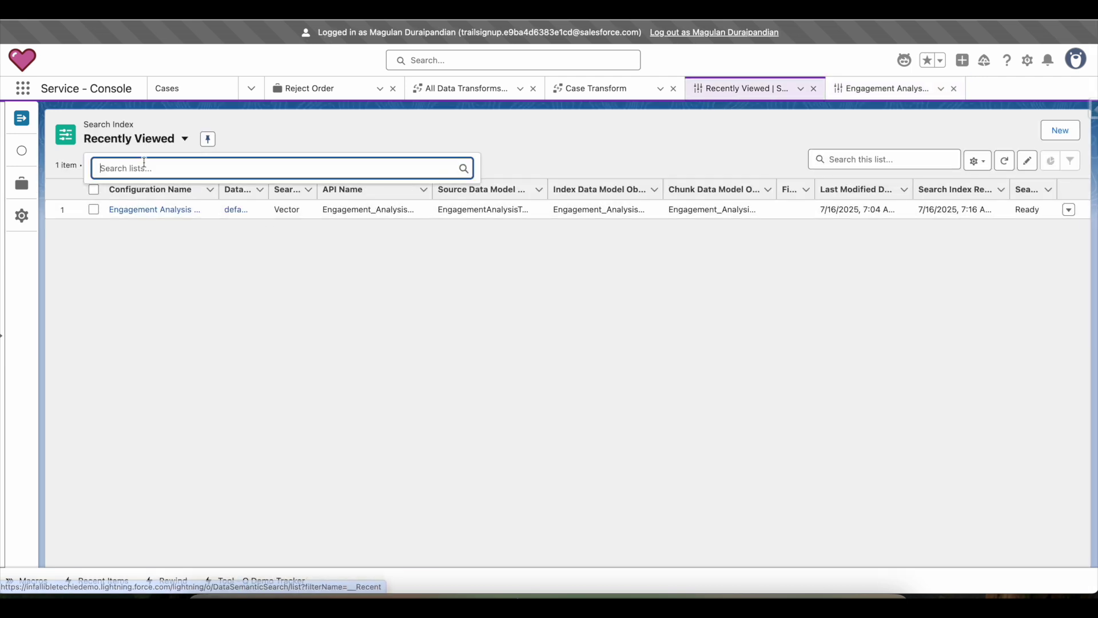
left_click(165, 216)
left_click(216, 139)
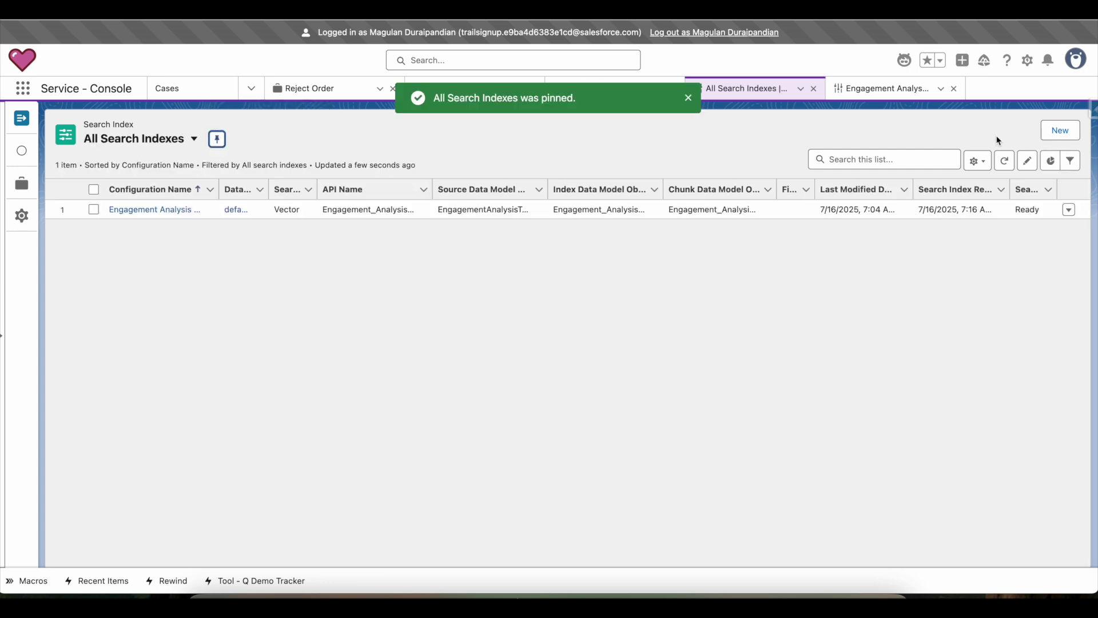
left_click(357, 599)
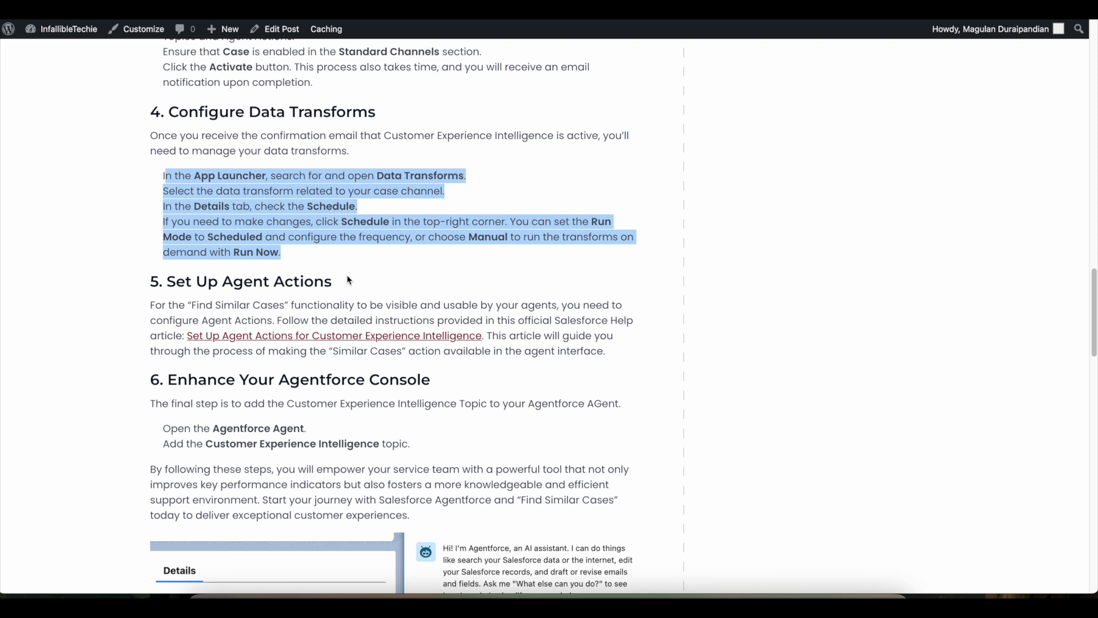
- Scroll through the Help article's search index setup steps
scroll(348, 279, "down", 3)
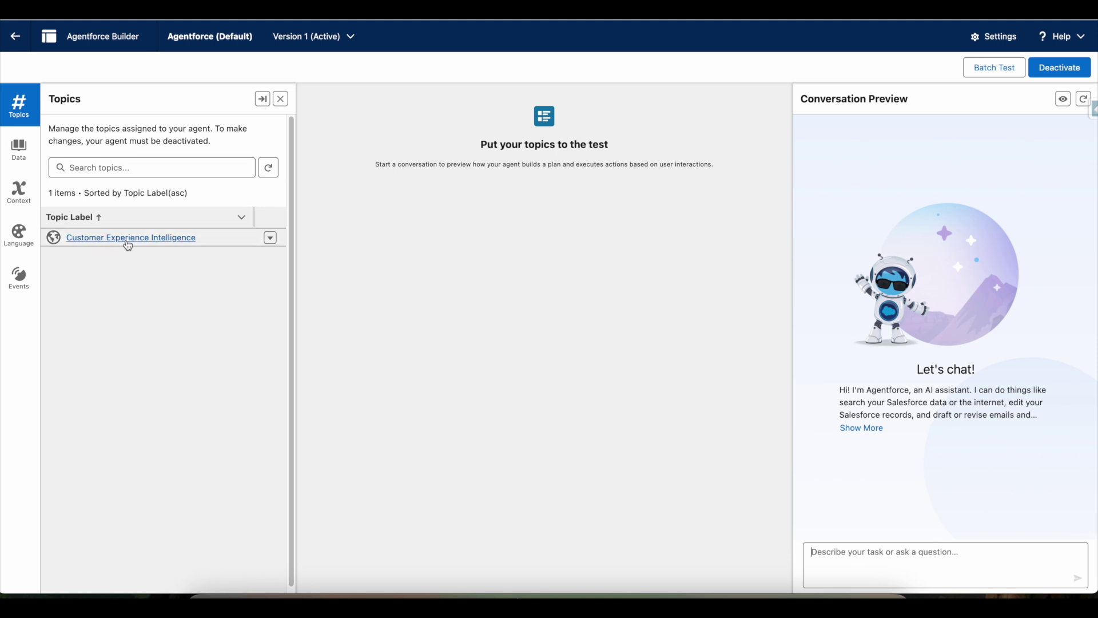
- Open the Customer Experience Intelligence topic, reloading Agentforce Builder and reopening the topic
left_click(165, 239)
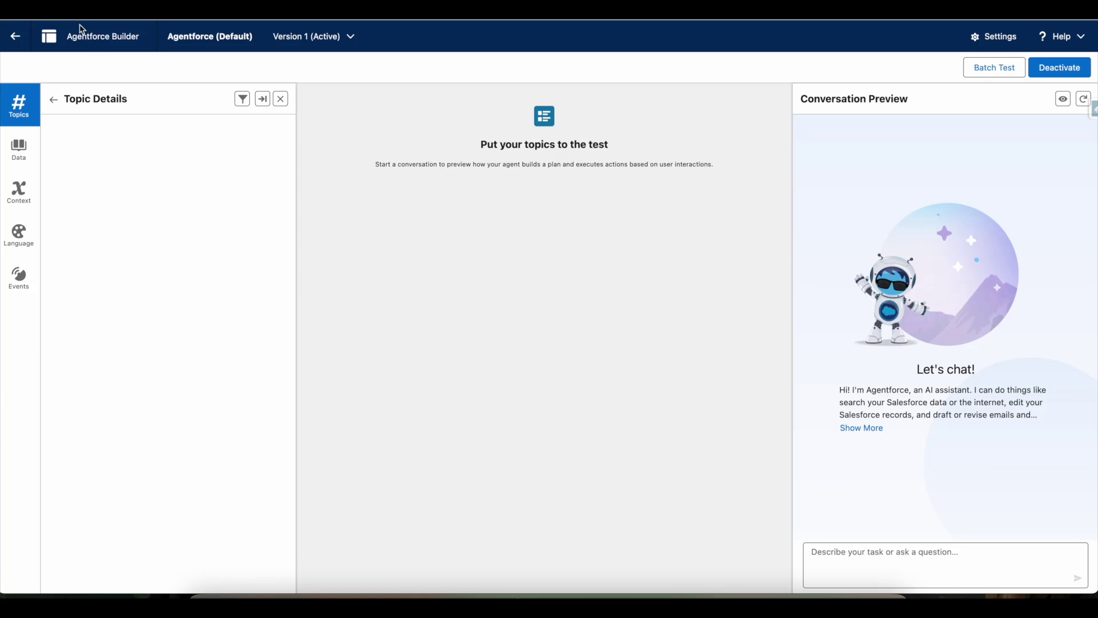
key("super+r")
left_click(602, 199)
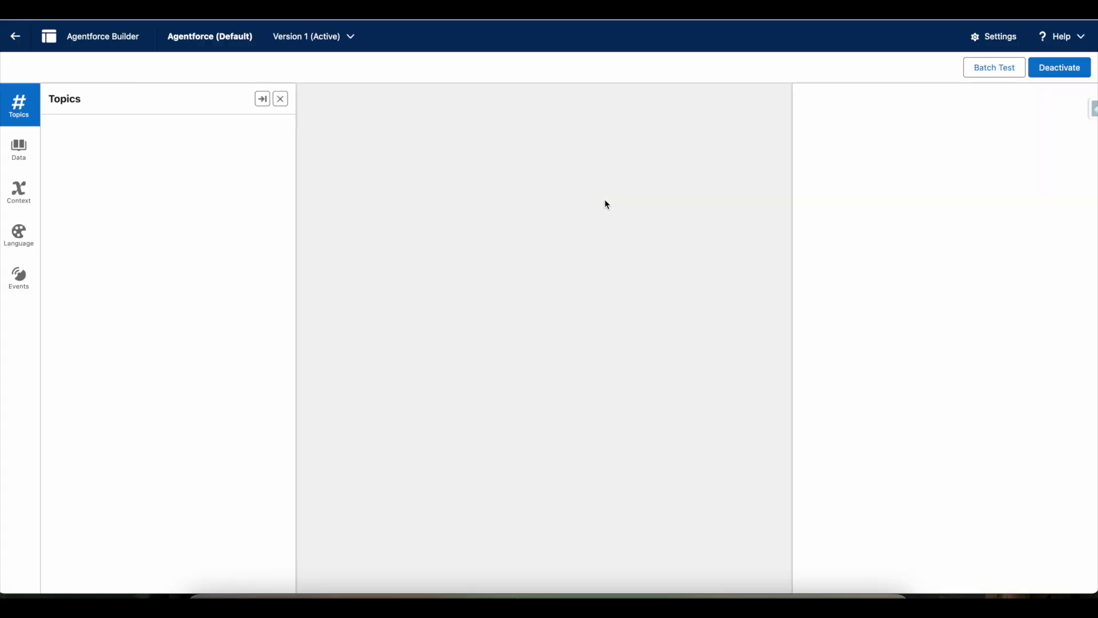
left_click(123, 239)
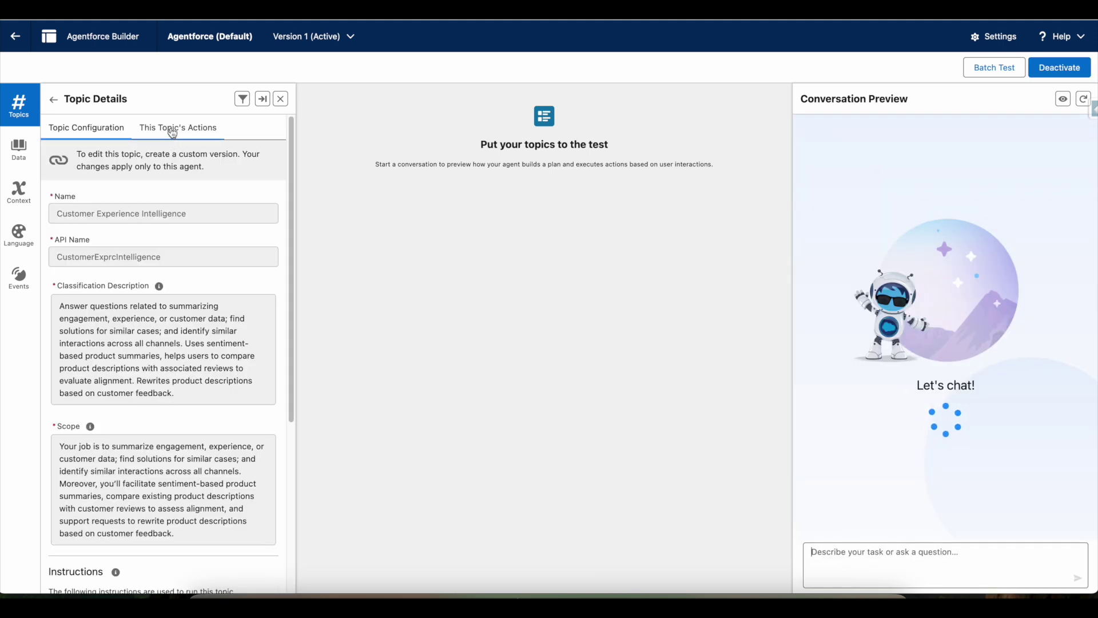
- Confirm the topic has the Find Similar Interactions and Identify Record by Name actions
scroll(193, 290, "down", 5)
scroll(194, 291, "up", 5)
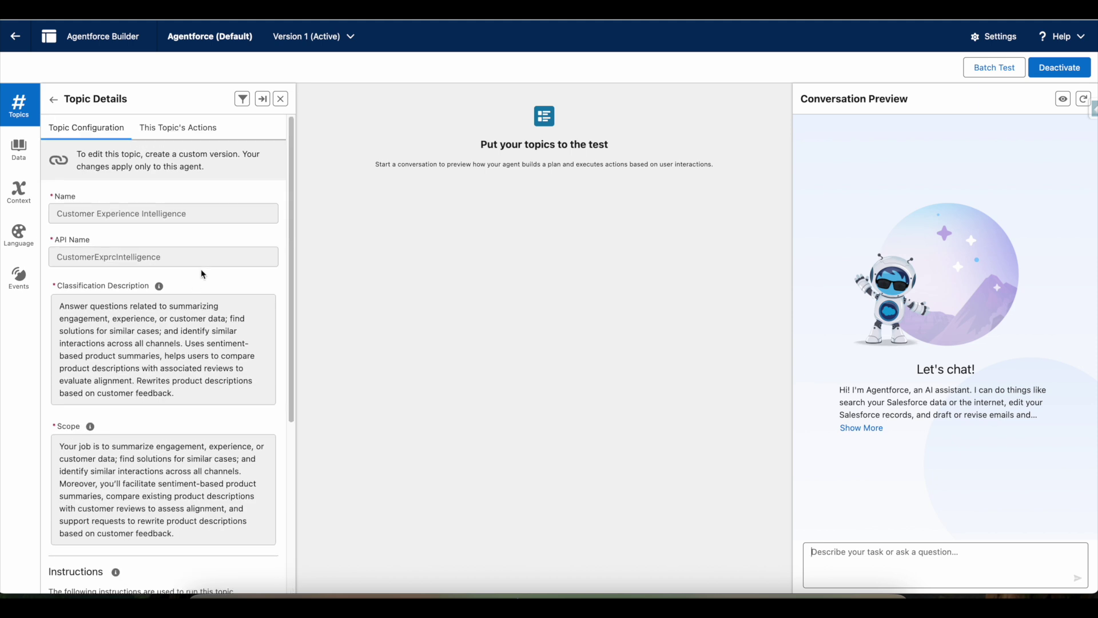
left_click(191, 128)
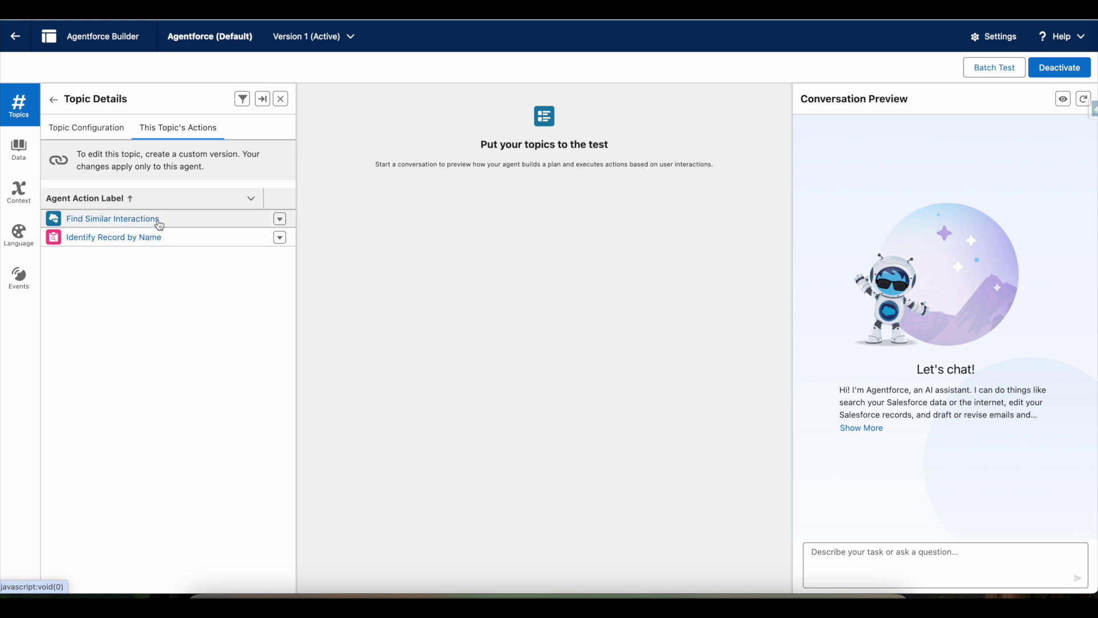
left_click(81, 127)
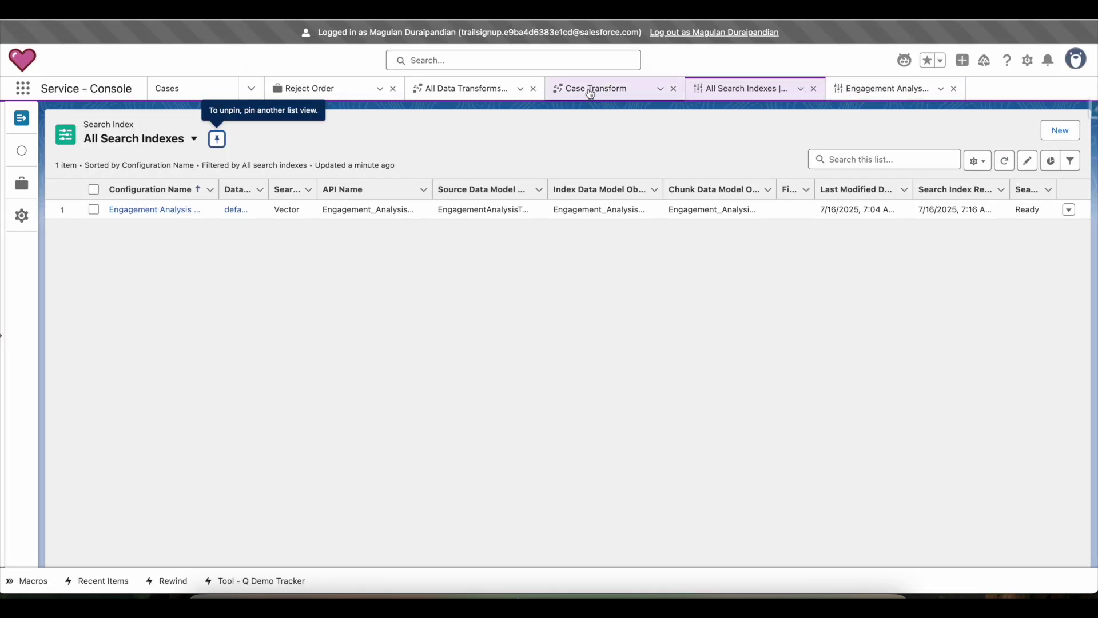
- Close the All Data Transforms, Case Transform, All Search Indexes and Engagement Analysis Text tabs
left_click(533, 89)
left_click(533, 89)
left_click(533, 89)
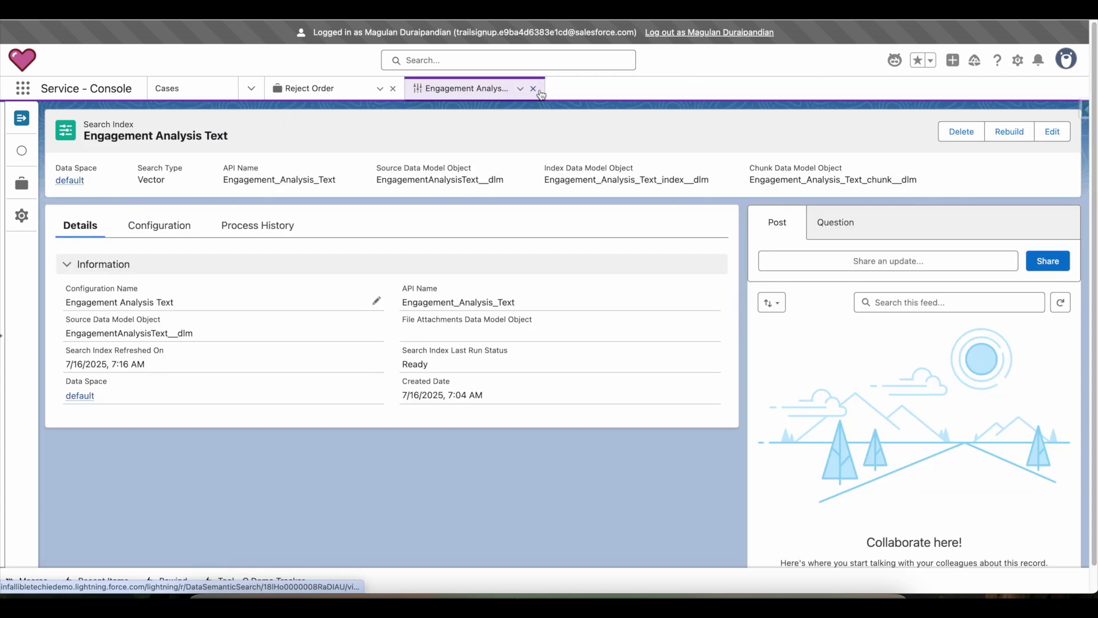
left_click(533, 89)
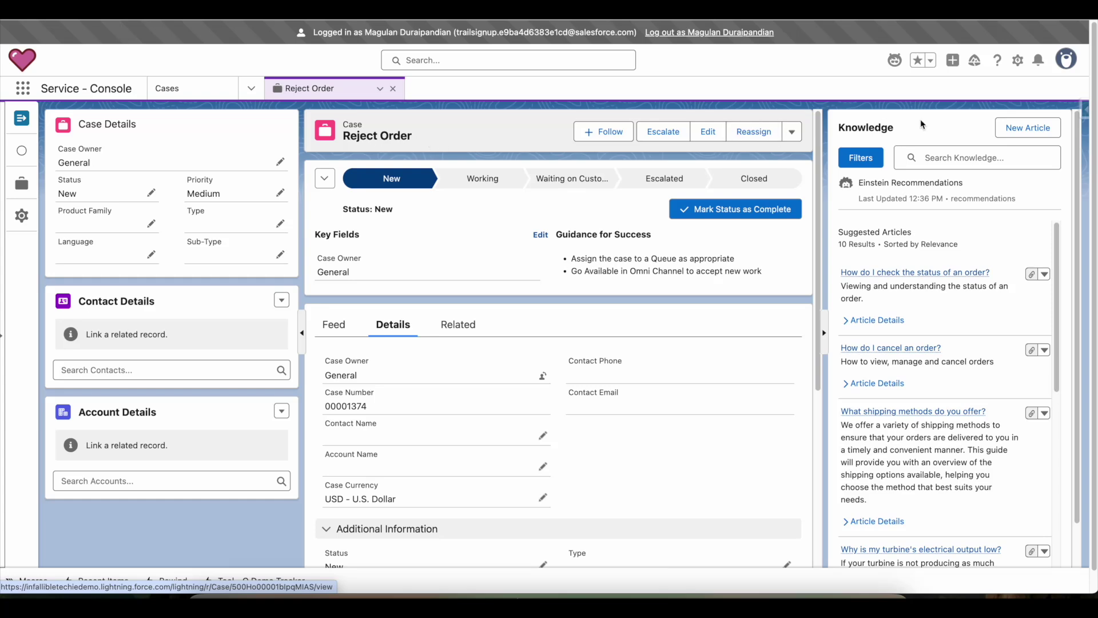
- Ask Agentforce to 'Find similar cases for "Reject Order" issue', answering 'Case' as the channel
left_click(894, 60)
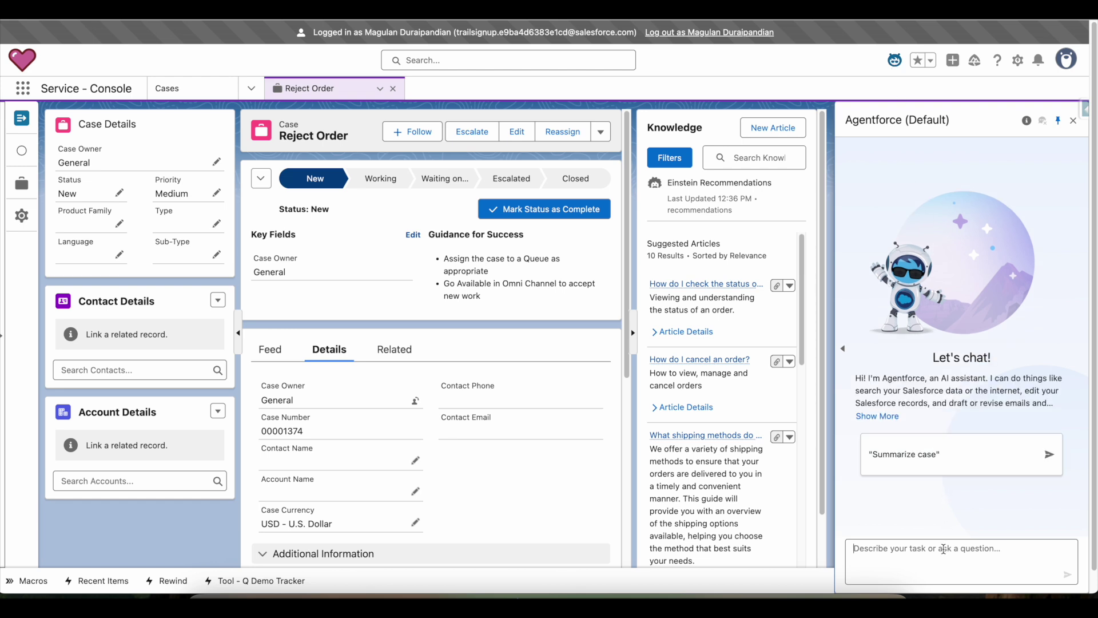
type("Find similar cases for \"Reject Order\" issue")
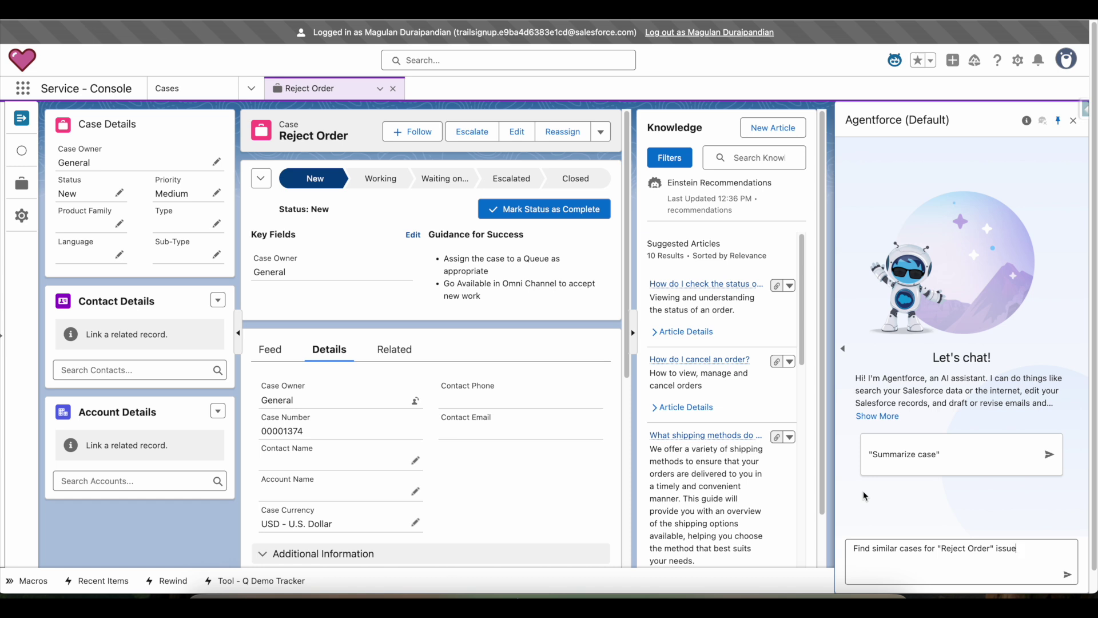
key("Return")
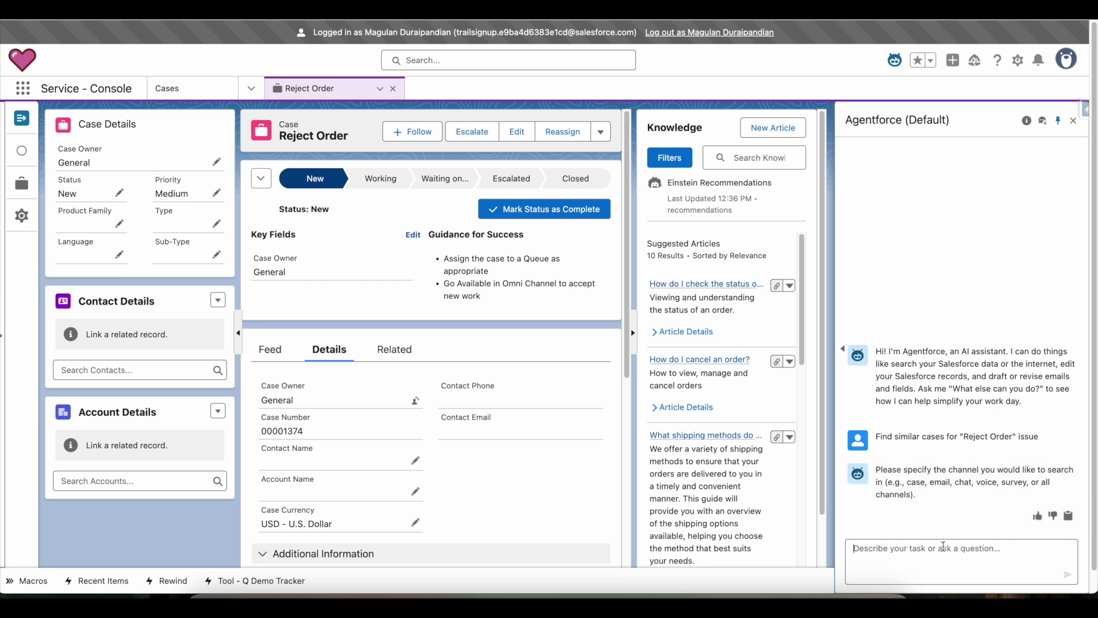
type("Case")
key("Return")
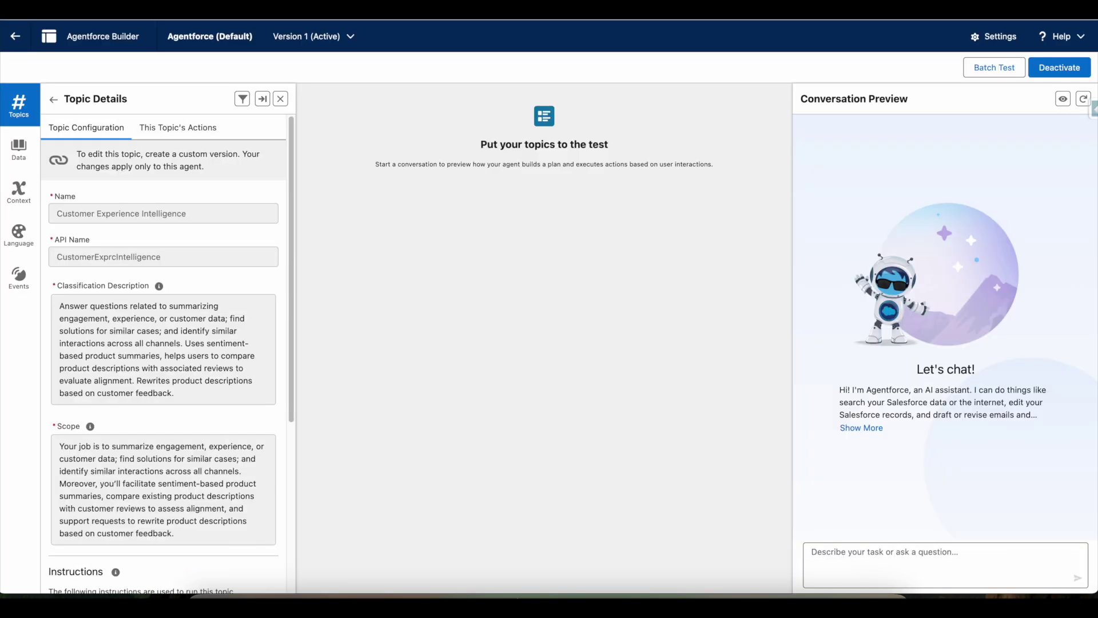
- Show the Customer Experience Intelligence topic's assigned actions in Agentforce Builder
left_click(171, 130)
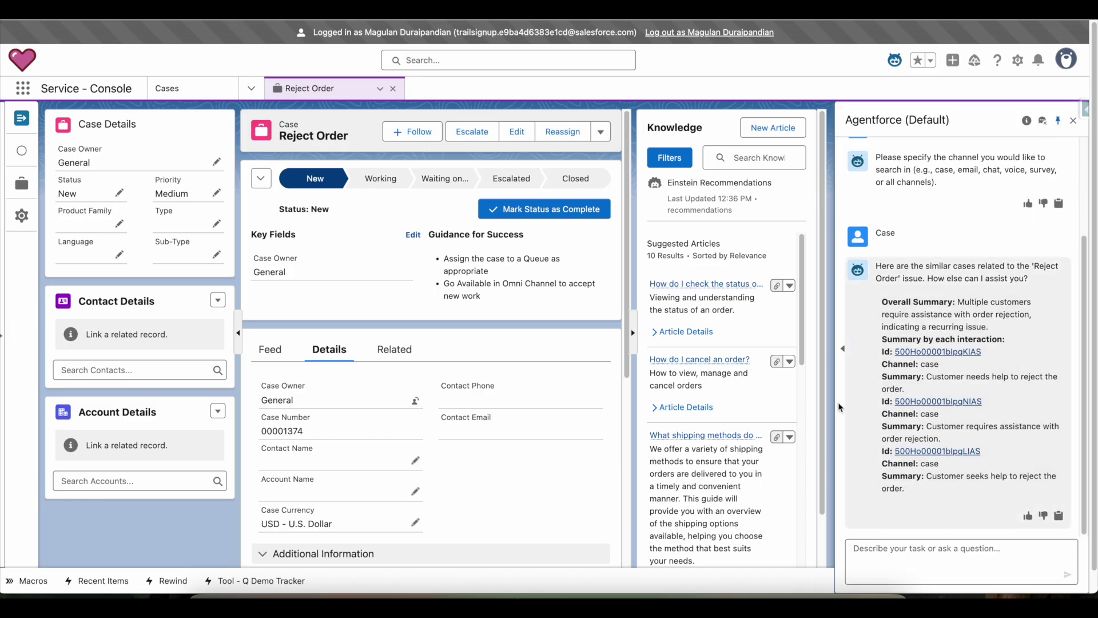
- Review the third and second similar cases from the reply, both Closed, then close their tabs
left_click(954, 451)
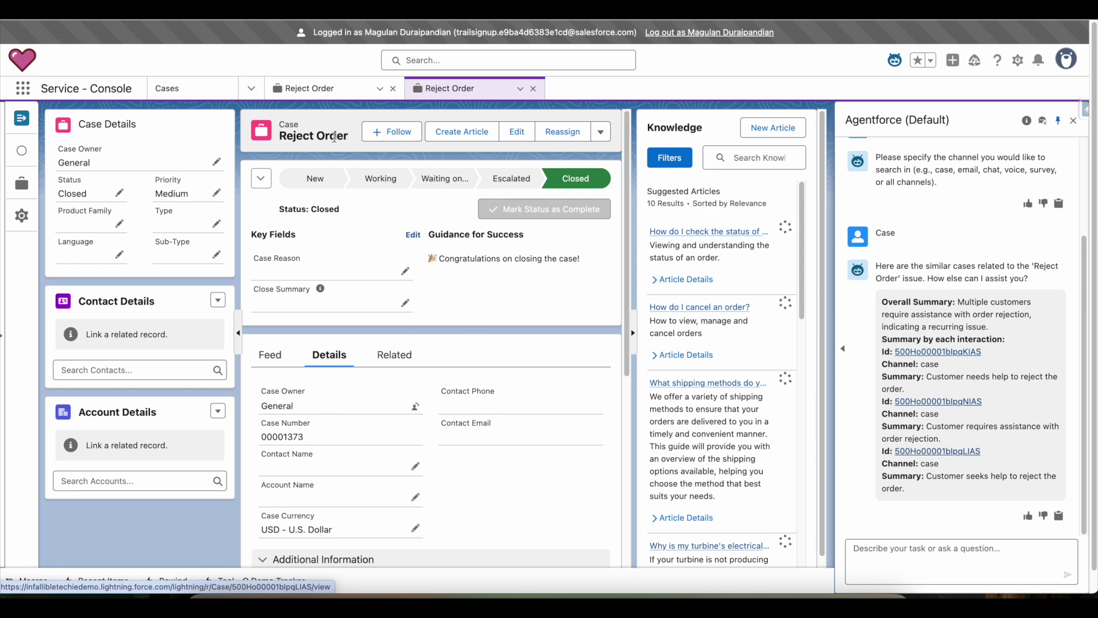
left_click(948, 401)
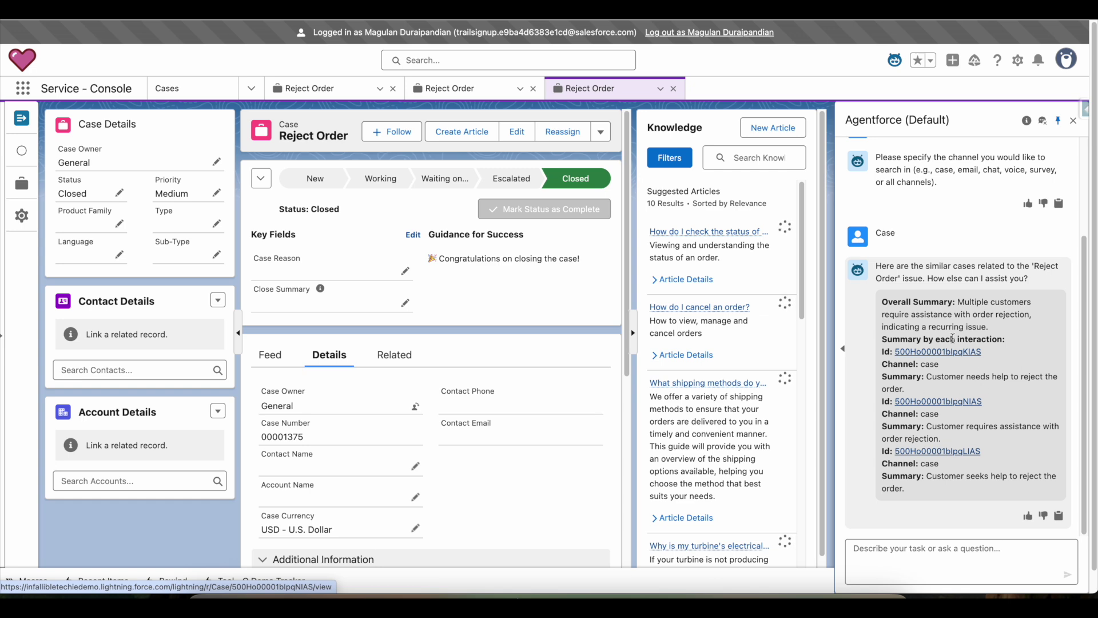
left_click(532, 88)
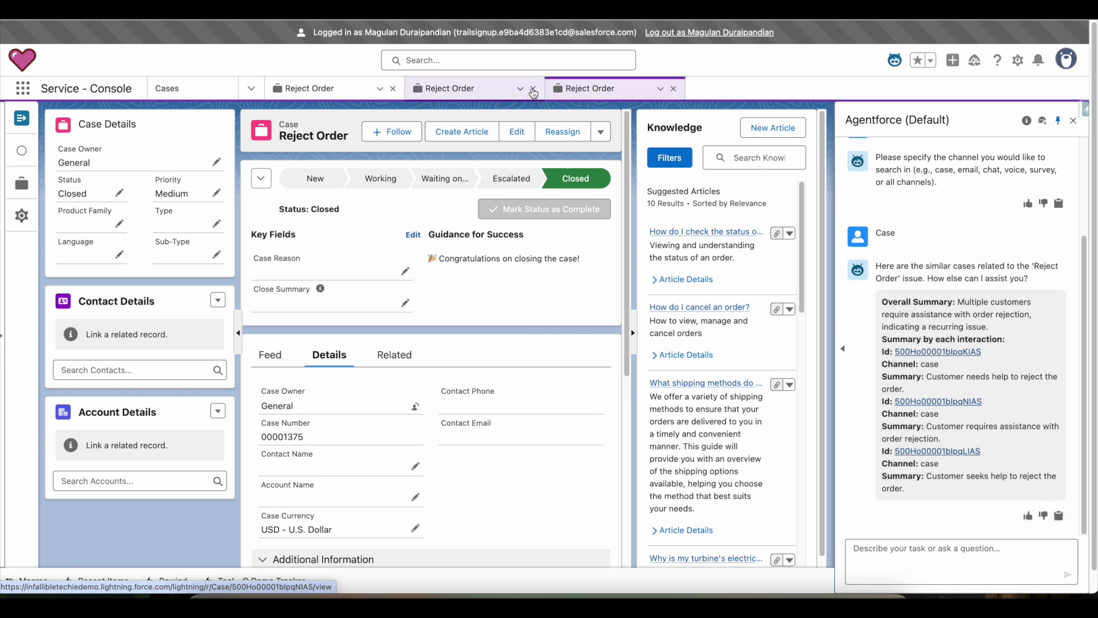
left_click(532, 89)
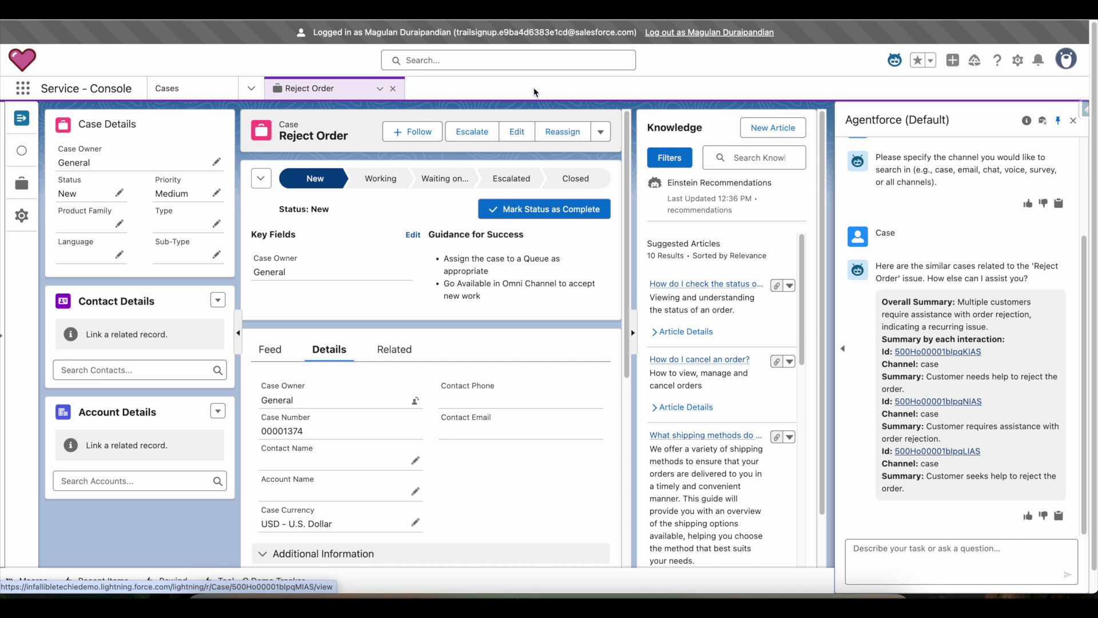
- Return to the Firefox blog post and scroll up to its title and introduction
left_click(357, 592)
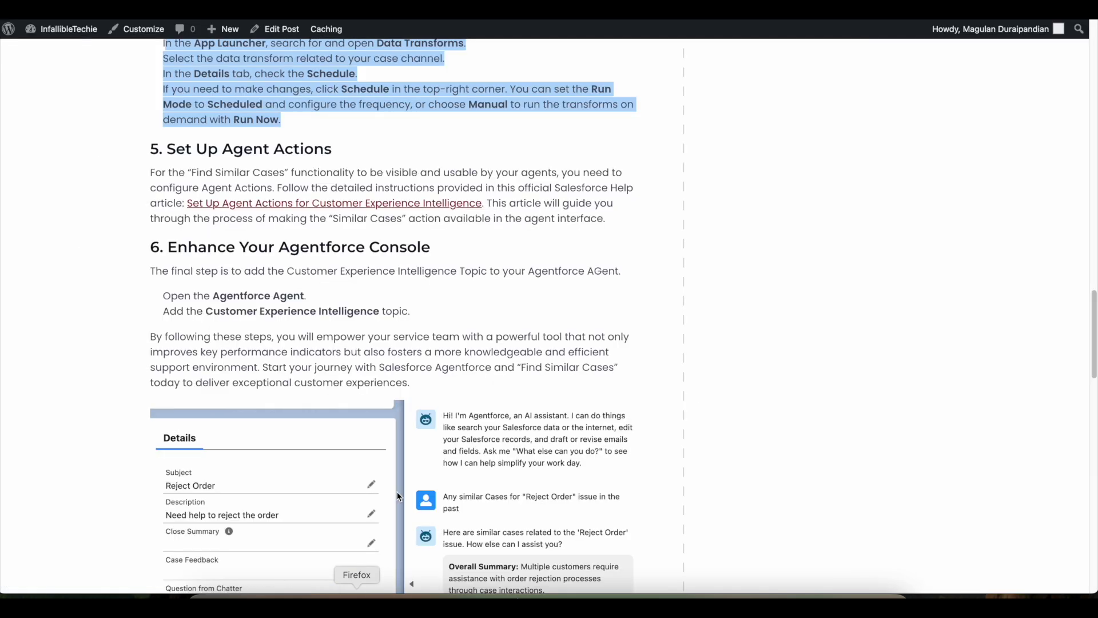
scroll(475, 262, "up", 4)
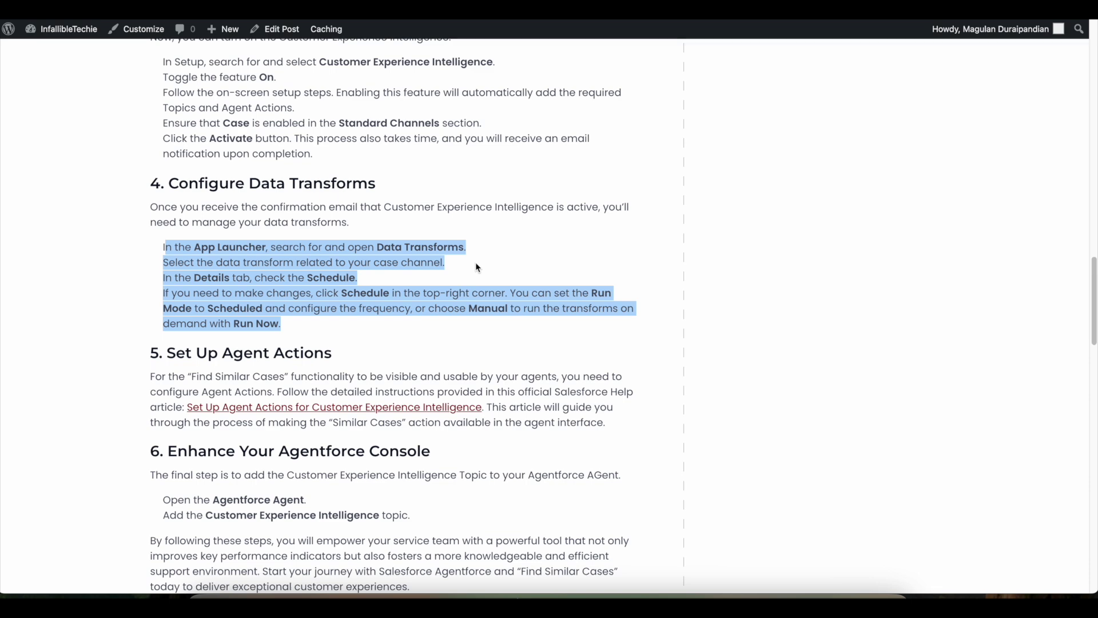
scroll(444, 356, "up", 16)
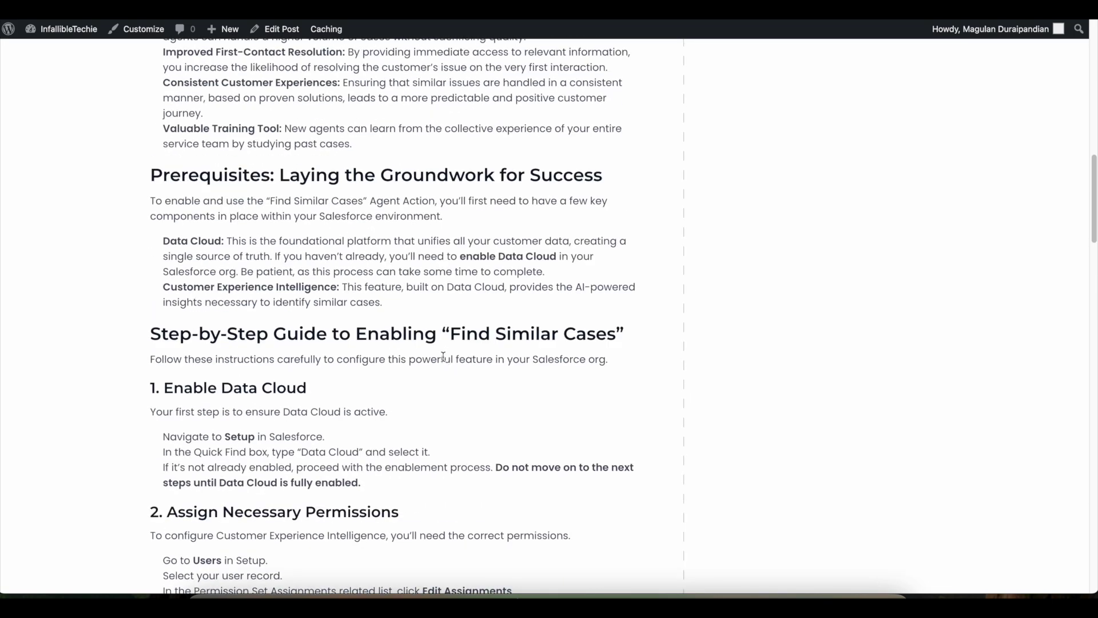
scroll(447, 355, "up", 7)
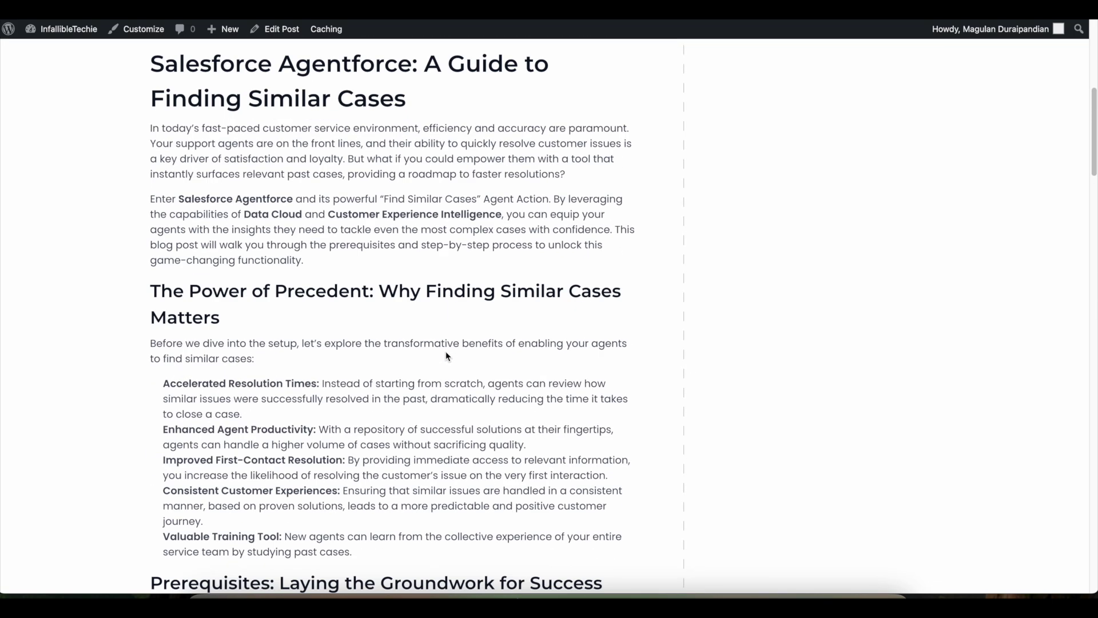